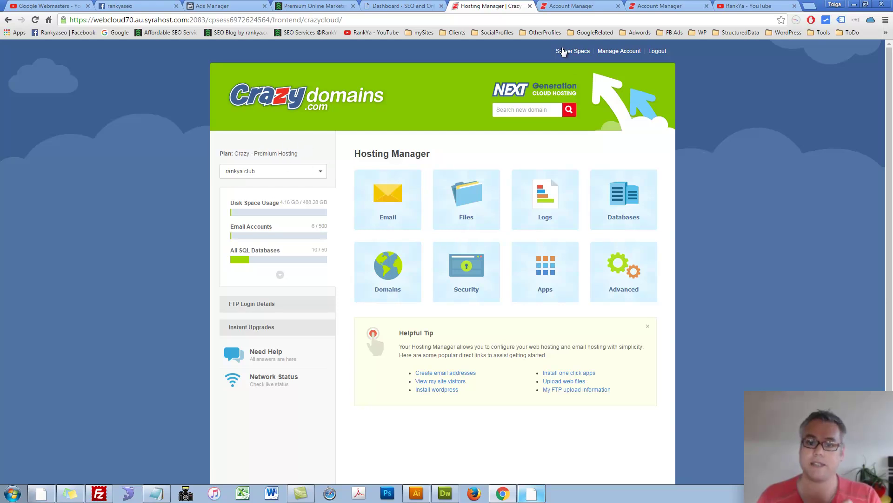
Copy the dedicated IP address from the Hosting Manager's Server Specs popup, then close it.
{"action": "left_click", "coordinate": [563, 57]}
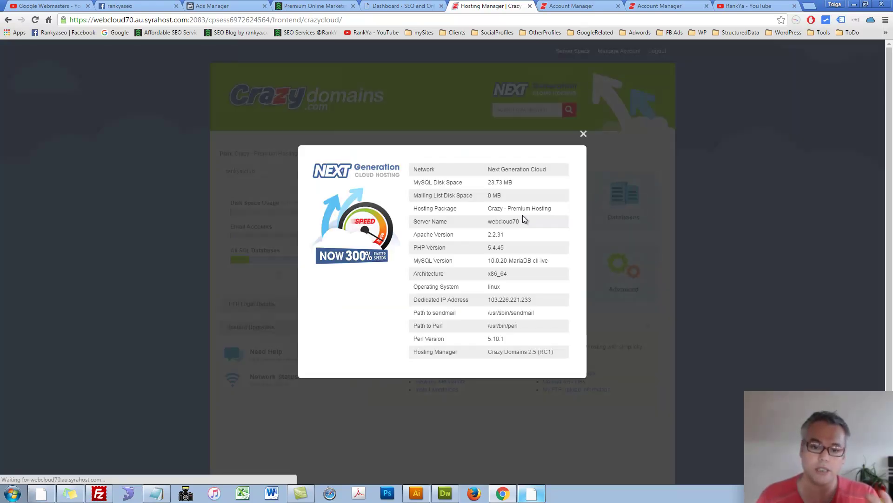
{"action": "double_click", "coordinate": [501, 299]}
{"action": "right_click", "coordinate": [499, 299]}
{"action": "left_click", "coordinate": [512, 305]}
{"action": "left_click", "coordinate": [491, 392]}
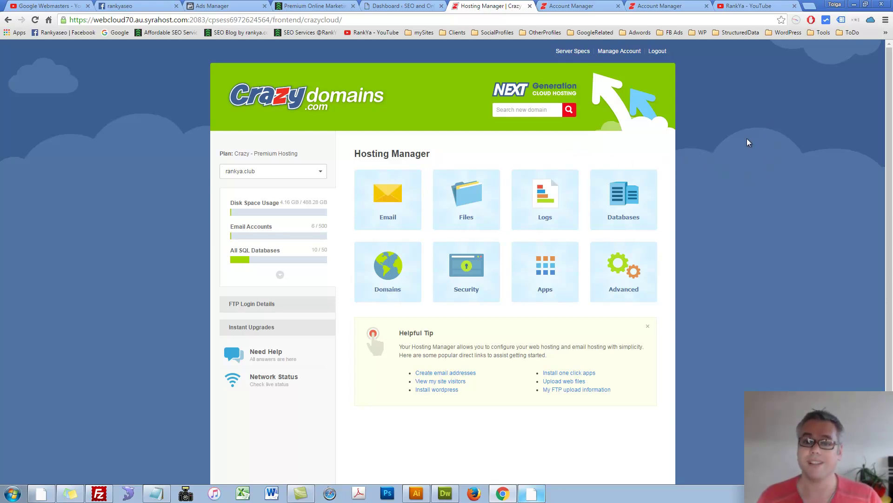
Copy rankya.club's first name server, ns1.syrahost.com, from its domain details.
{"action": "key", "text": "ctrl+Tab"}
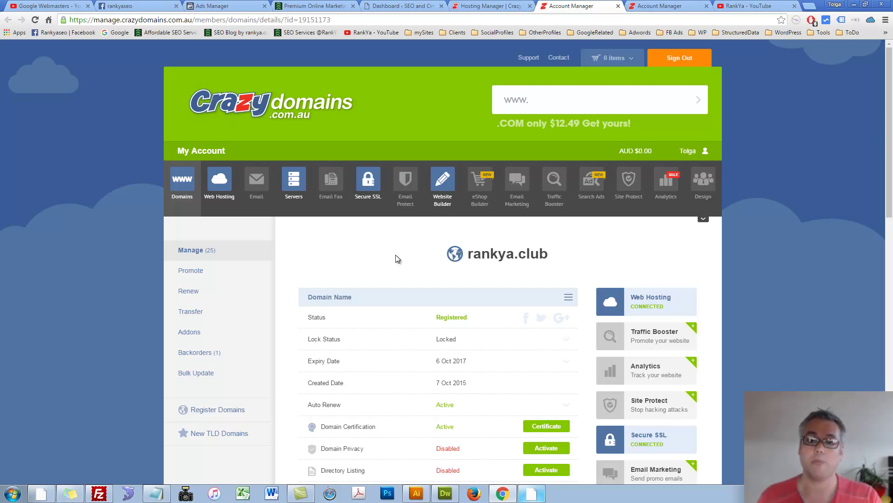
{"action": "scroll", "coordinate": [365, 262], "scroll_direction": "down", "scroll_amount": 7}
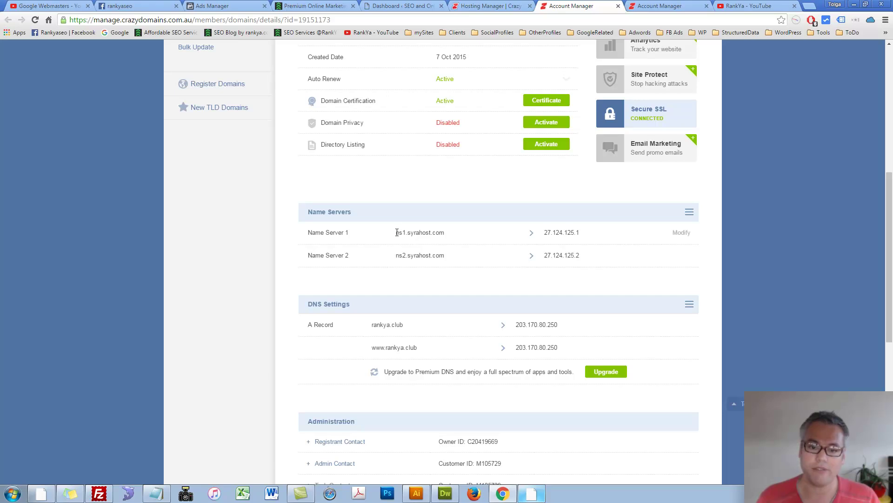
{"action": "left_click_drag", "start_coordinate": [397, 232], "coordinate": [445, 233]}
{"action": "right_click", "coordinate": [422, 234]}
{"action": "left_click", "coordinate": [436, 241]}
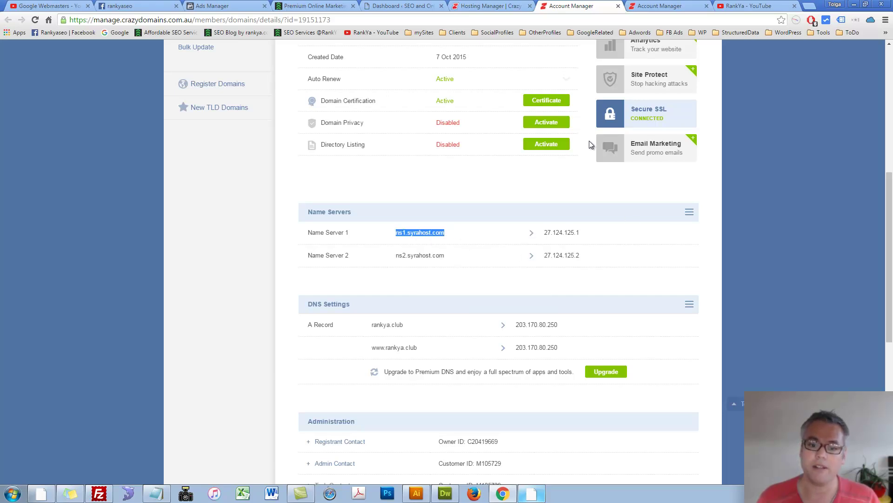
{"action": "left_click", "coordinate": [490, 6]}
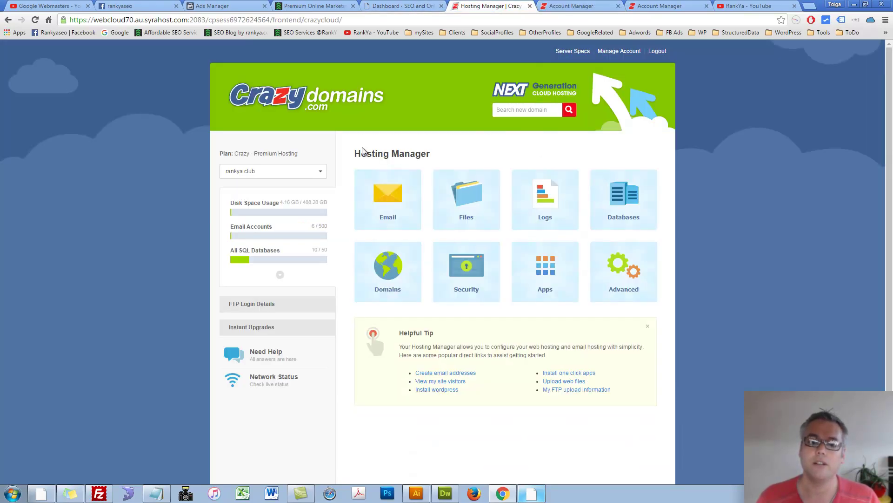
{"action": "left_click", "coordinate": [600, 6]}
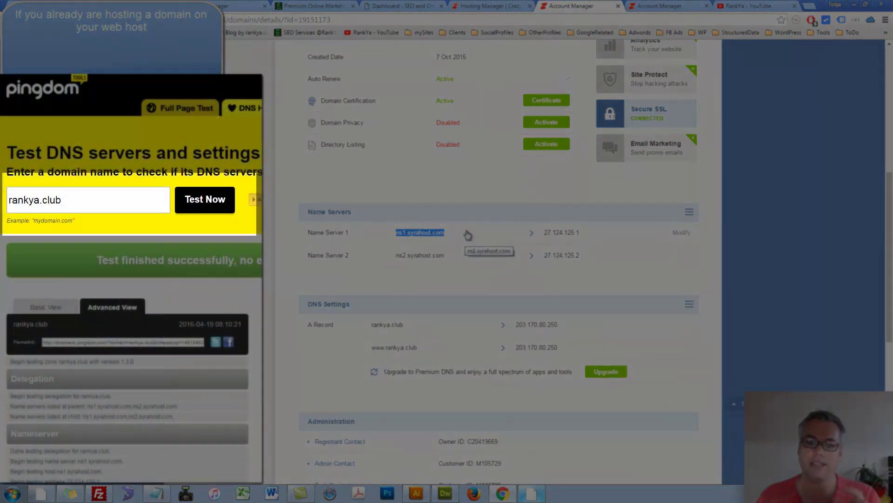
{"action": "scroll", "coordinate": [568, 188], "scroll_direction": "up", "scroll_amount": 4}
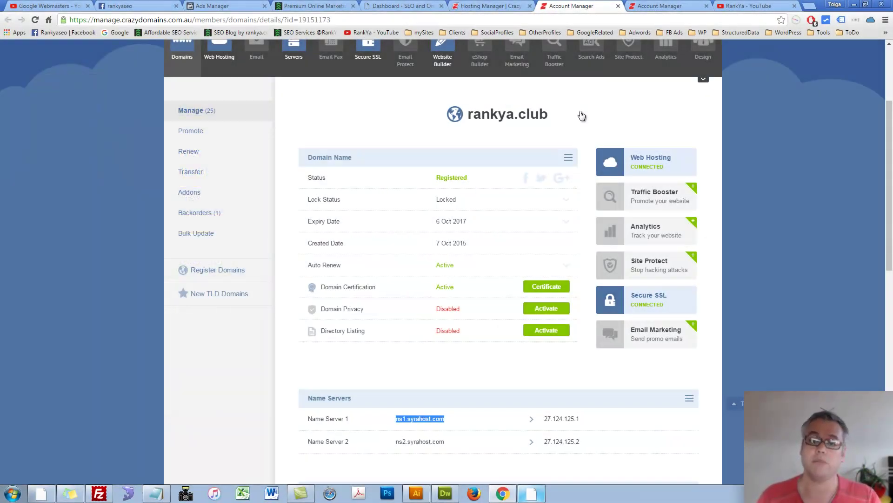
Copy schemamarkupwordpressplugins.com's current name server, ns1.crazydomains.com, from its domain details.
{"action": "left_click", "coordinate": [655, 8]}
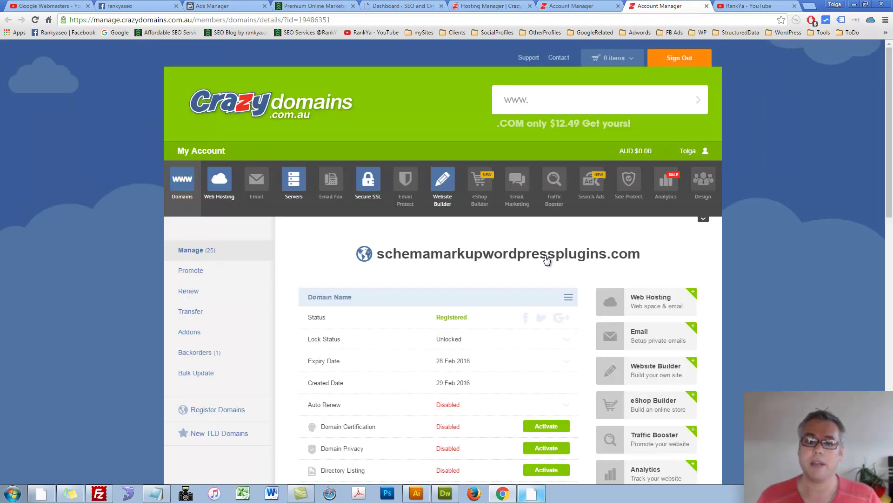
{"action": "mouse_move", "coordinate": [410, 254]}
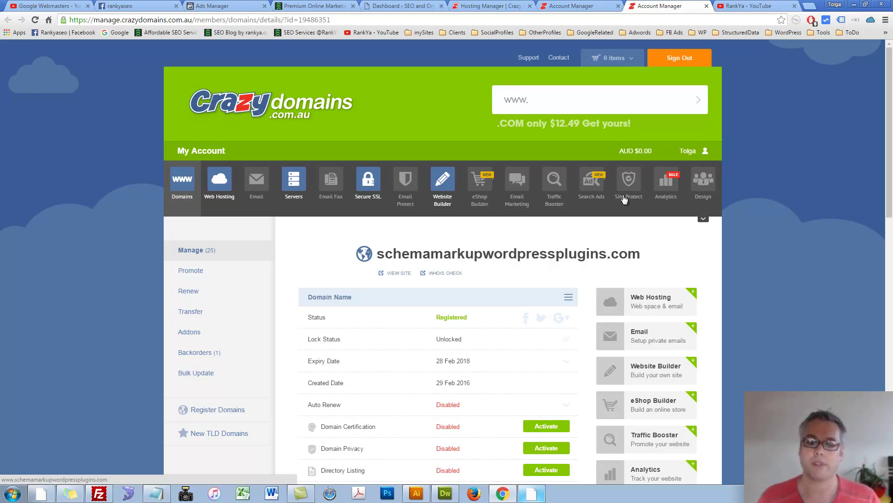
{"action": "scroll", "coordinate": [487, 207], "scroll_direction": "down", "scroll_amount": 2}
{"action": "scroll", "coordinate": [487, 210], "scroll_direction": "down", "scroll_amount": 1}
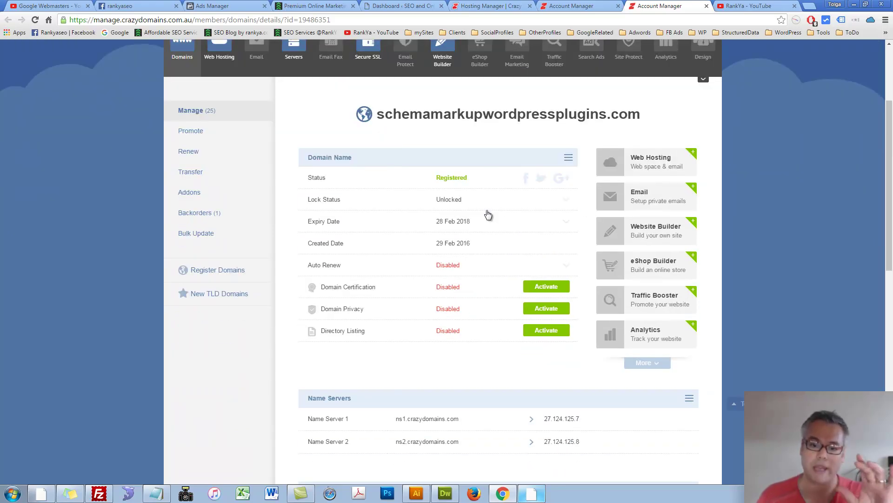
{"action": "scroll", "coordinate": [487, 210], "scroll_direction": "down", "scroll_amount": 1}
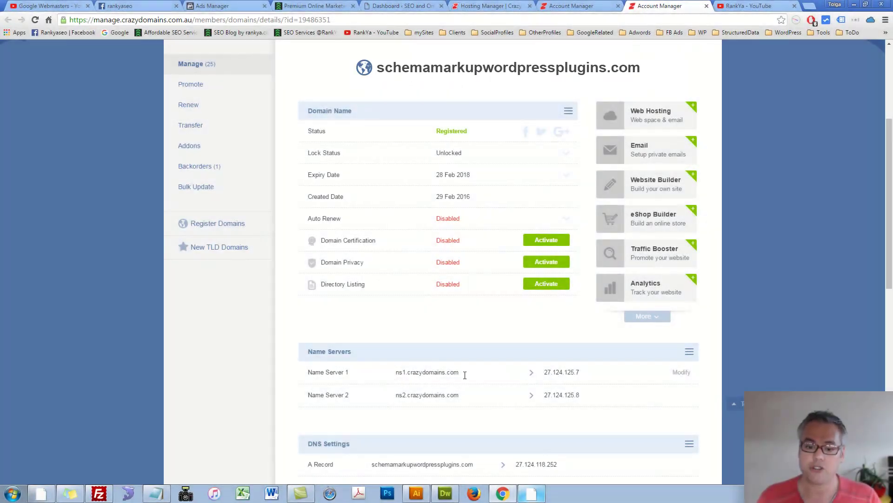
{"action": "left_click_drag", "start_coordinate": [465, 375], "coordinate": [395, 373]}
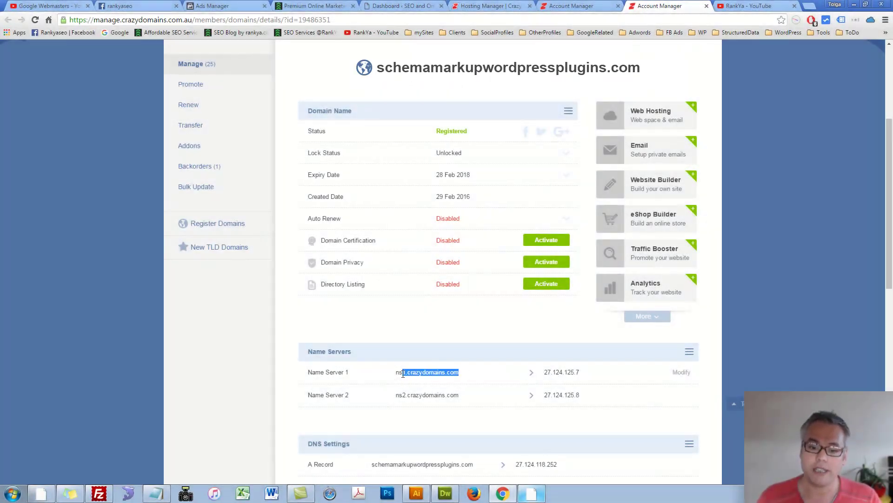
{"action": "right_click", "coordinate": [405, 372]}
{"action": "left_click", "coordinate": [424, 378]}
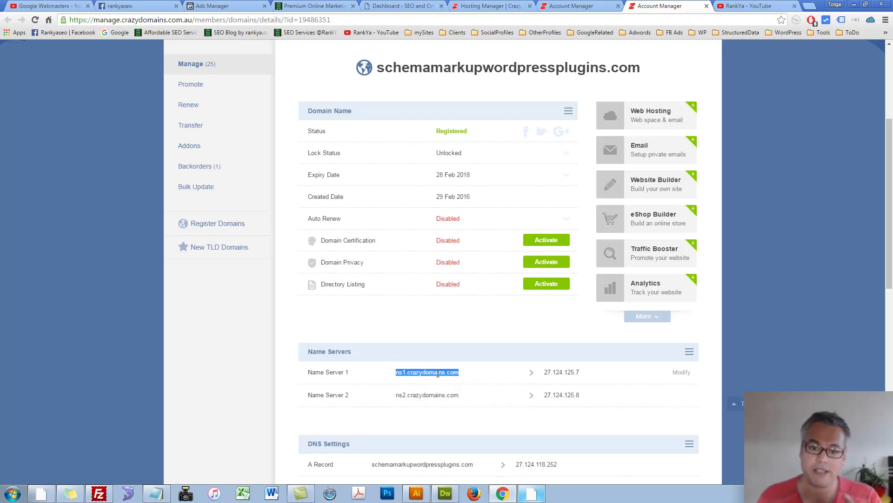
{"action": "left_click", "coordinate": [445, 493]}
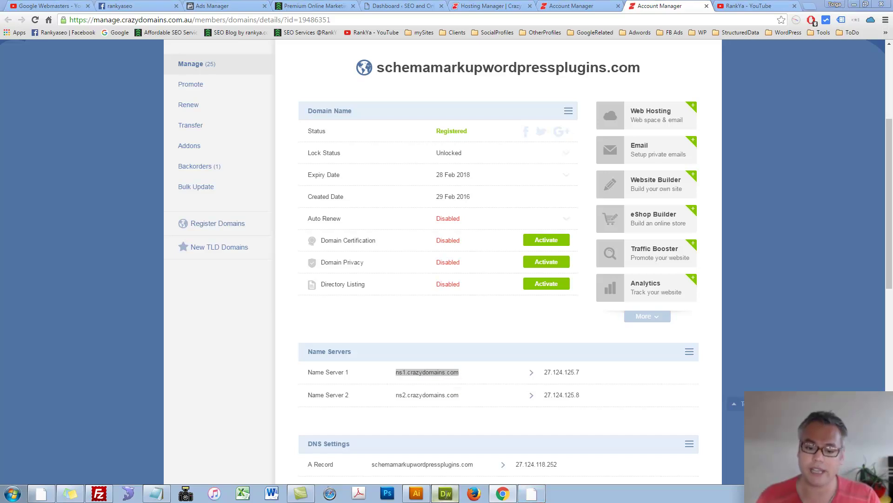
Check the noted ns1.crazydomains.com name server and 27.124.118.252 A record lines in Dreamweaver.
{"action": "triple_click", "coordinate": [61, 101]}
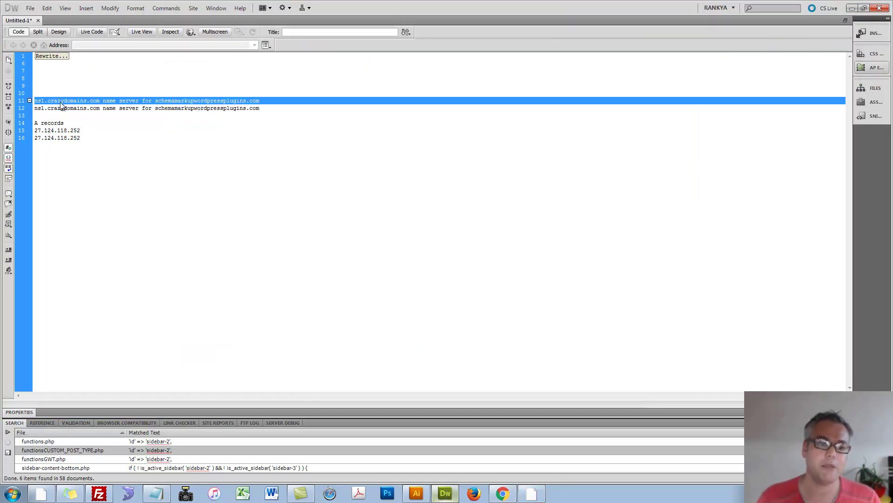
{"action": "triple_click", "coordinate": [88, 114]}
{"action": "left_click", "coordinate": [179, 195]}
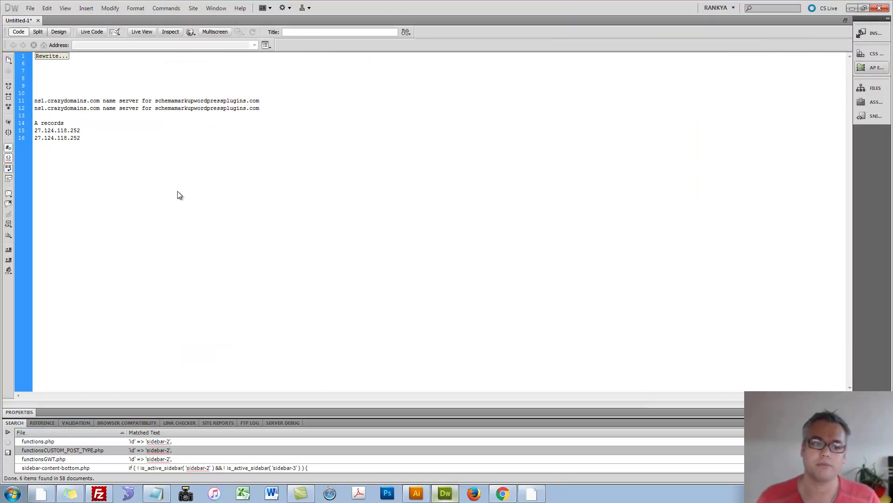
{"action": "left_click", "coordinate": [503, 493]}
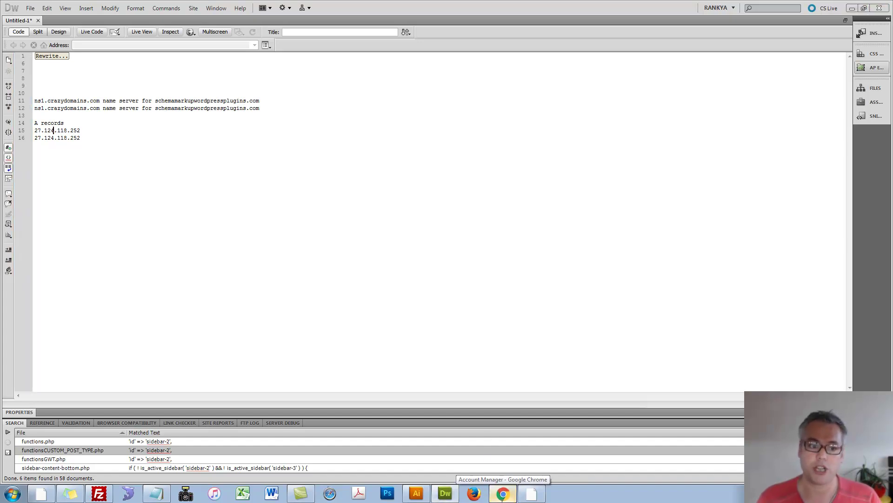
{"action": "scroll", "coordinate": [453, 378], "scroll_direction": "down", "scroll_amount": 2}
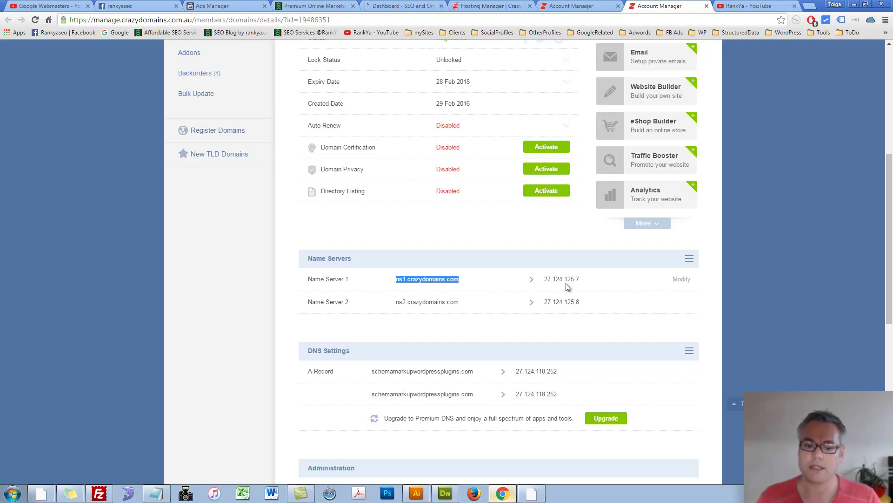
Set Name Server 1 to ns1.syrahost.com, copied from rankya.club's details.
{"action": "left_click", "coordinate": [681, 280]}
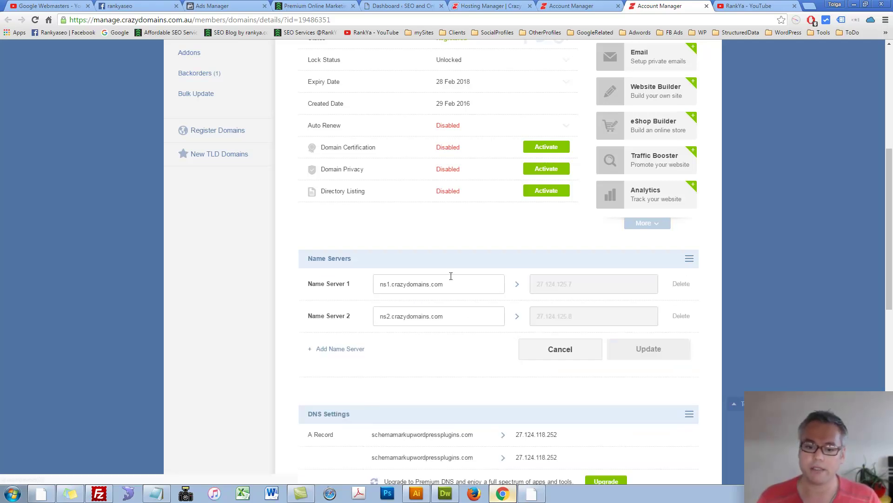
{"action": "left_click_drag", "start_coordinate": [450, 281], "coordinate": [308, 284]}
{"action": "left_click", "coordinate": [464, 286]}
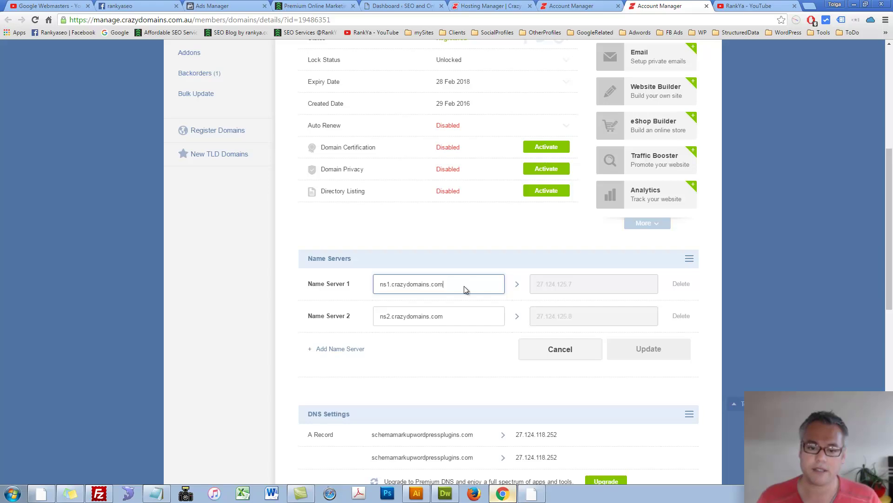
{"action": "key", "text": "ctrl+shift+Tab"}
{"action": "scroll", "coordinate": [454, 371], "scroll_direction": "down", "scroll_amount": 4}
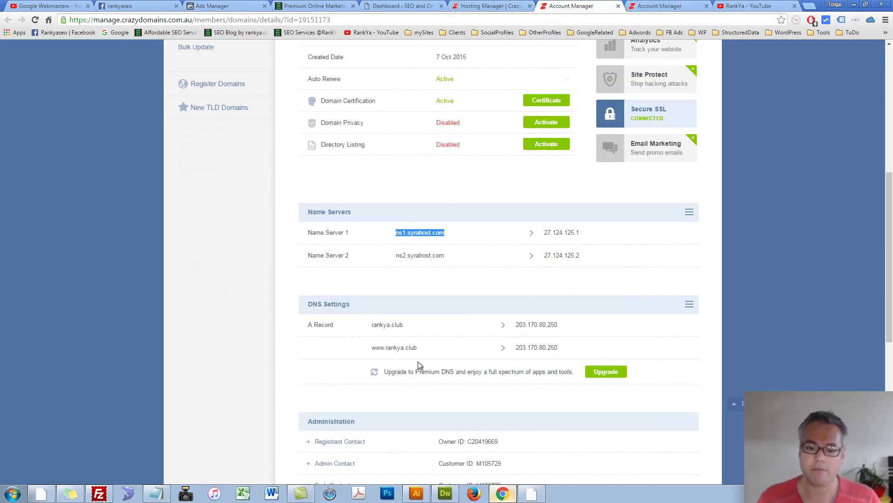
{"action": "right_click", "coordinate": [409, 232]}
{"action": "left_click", "coordinate": [423, 236]}
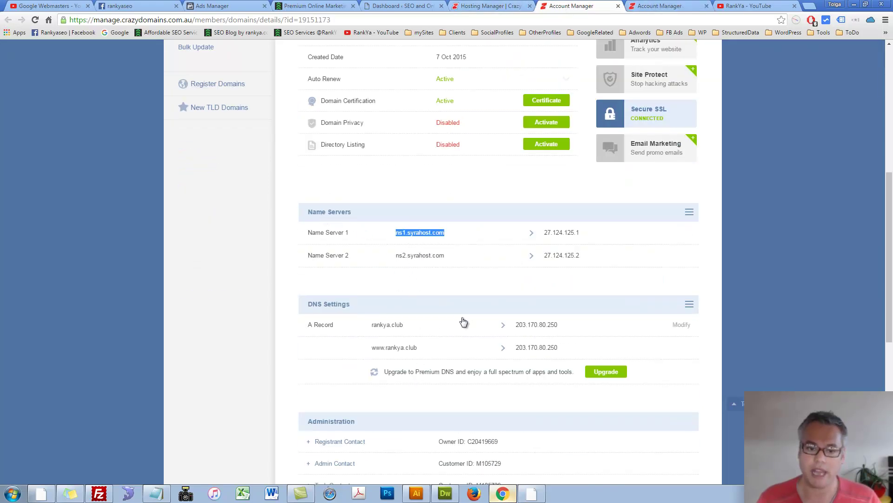
{"action": "scroll", "coordinate": [463, 323], "scroll_direction": "up", "scroll_amount": 3}
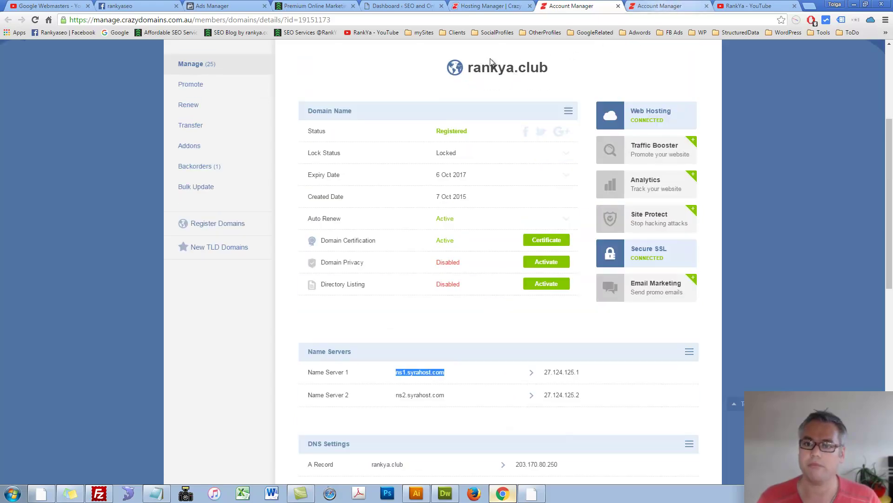
{"action": "left_click", "coordinate": [489, 5]}
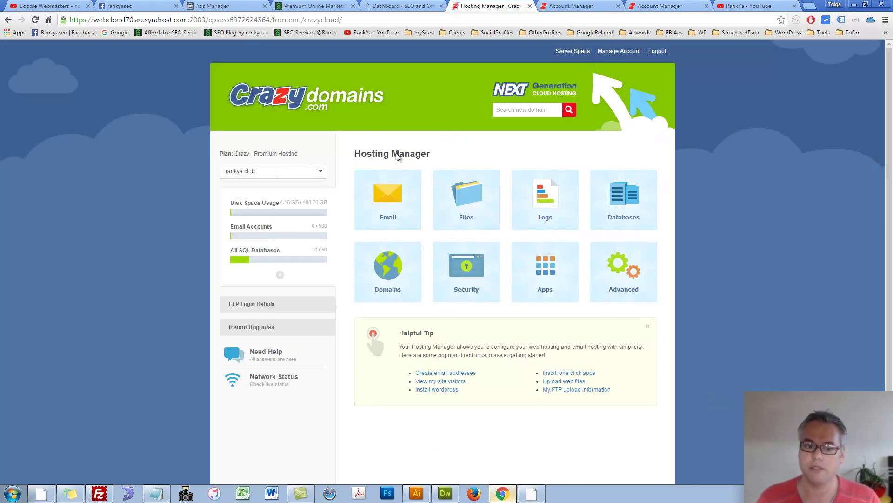
{"action": "left_click", "coordinate": [661, 6]}
{"action": "left_click_drag", "start_coordinate": [450, 290], "coordinate": [326, 278]}
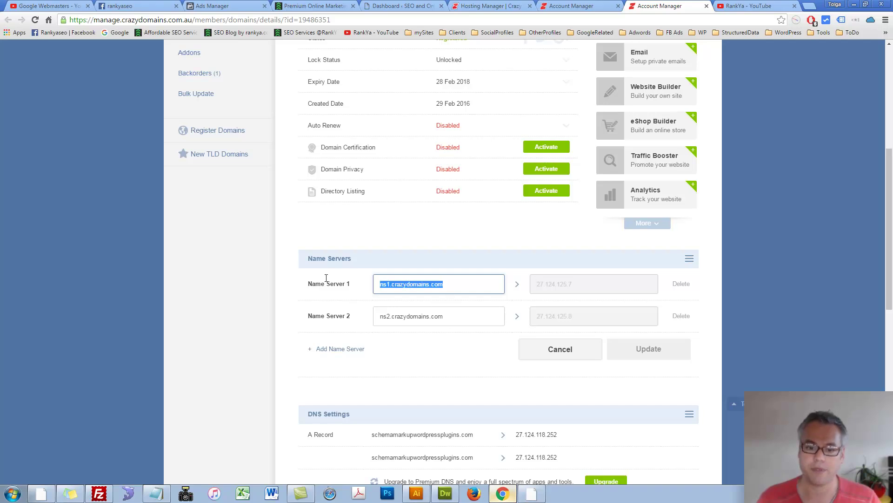
{"action": "key", "text": "ctrl+v"}
Set Name Server 2 to ns2.syrahost.com, check the 27.124.125.x IPs, and save.
{"action": "left_click_drag", "start_coordinate": [455, 315], "coordinate": [348, 316]}
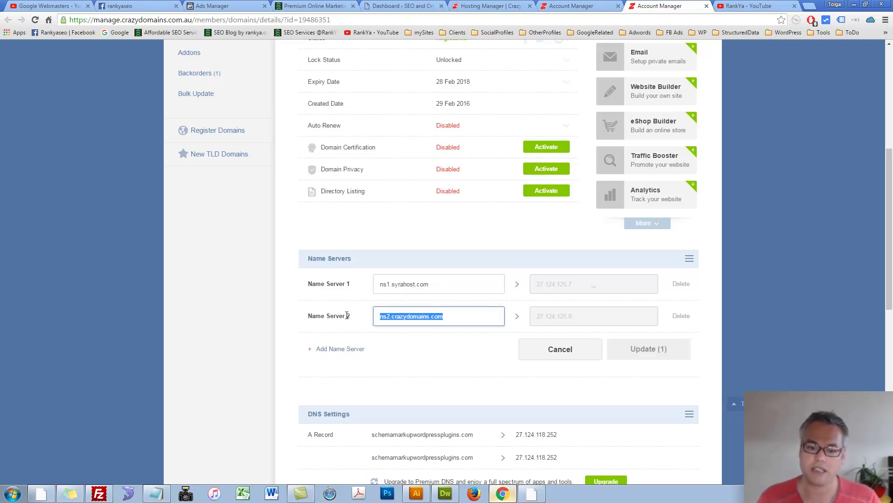
{"action": "key", "text": "ctrl+v"}
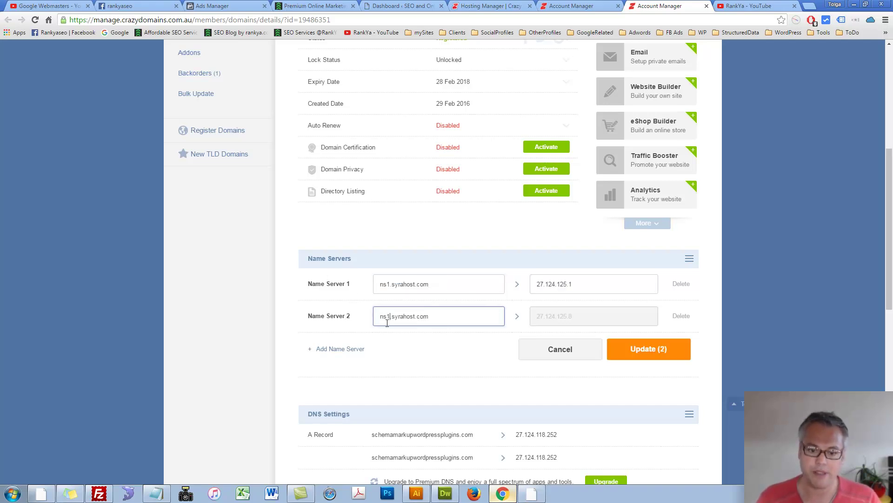
{"action": "key", "text": "BackSpace"}
{"action": "type", "text": "2"}
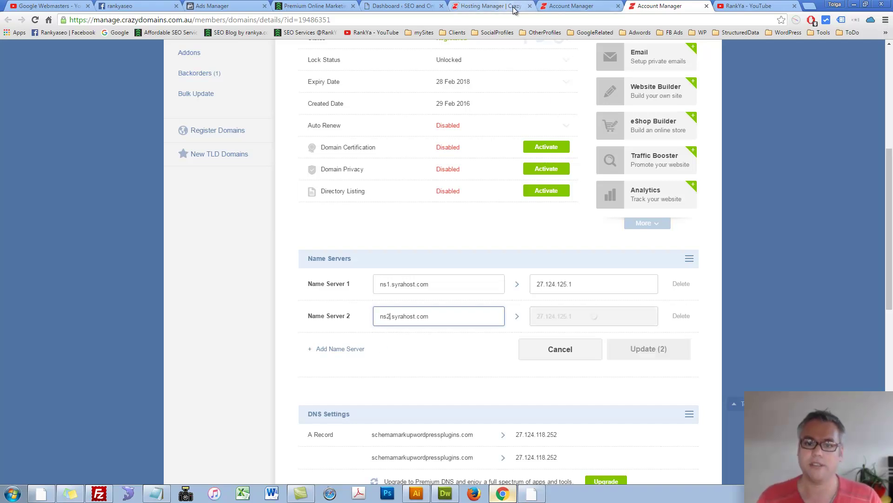
{"action": "left_click", "coordinate": [571, 6]}
{"action": "double_click", "coordinate": [398, 395]}
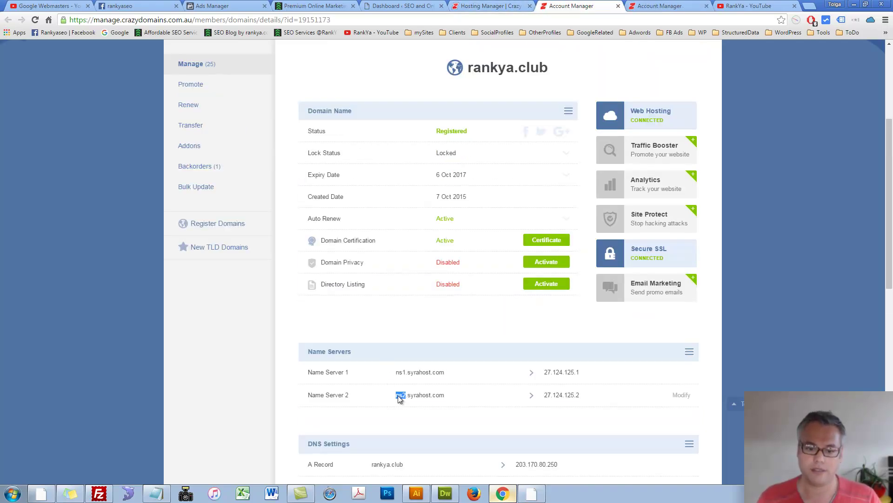
{"action": "left_click", "coordinate": [660, 6]}
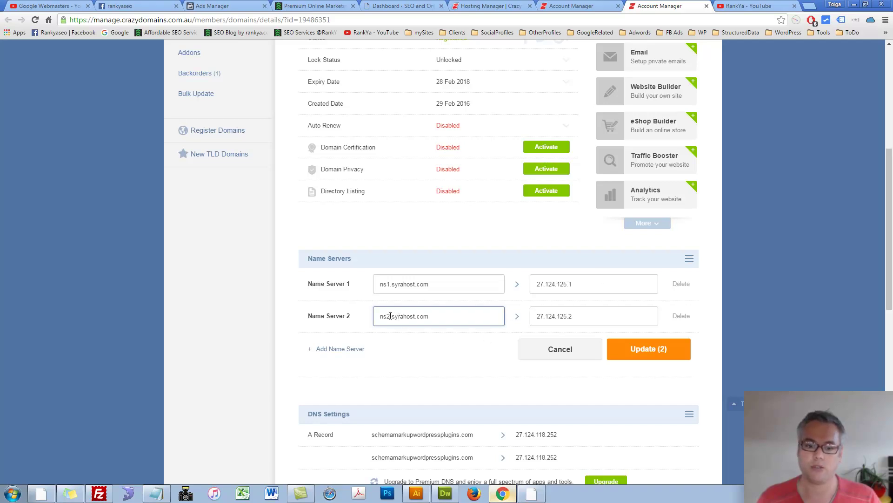
{"action": "double_click", "coordinate": [567, 284]}
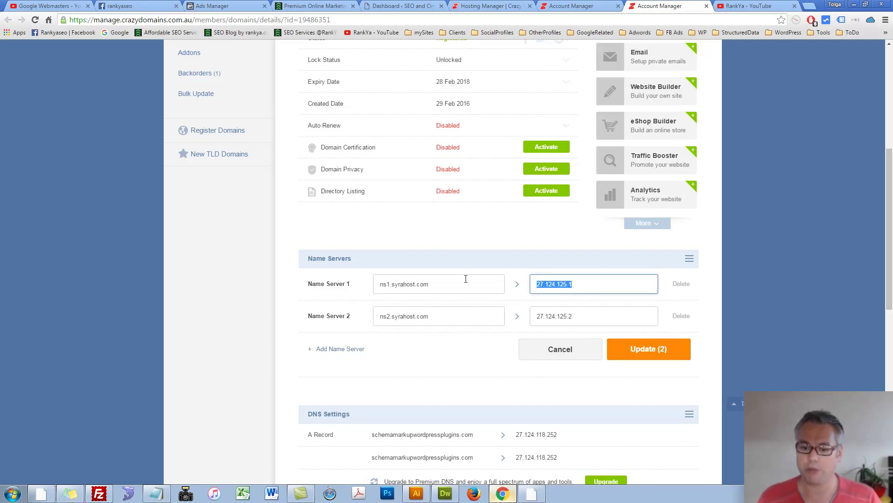
{"action": "left_click", "coordinate": [439, 283]}
{"action": "double_click", "coordinate": [439, 284]}
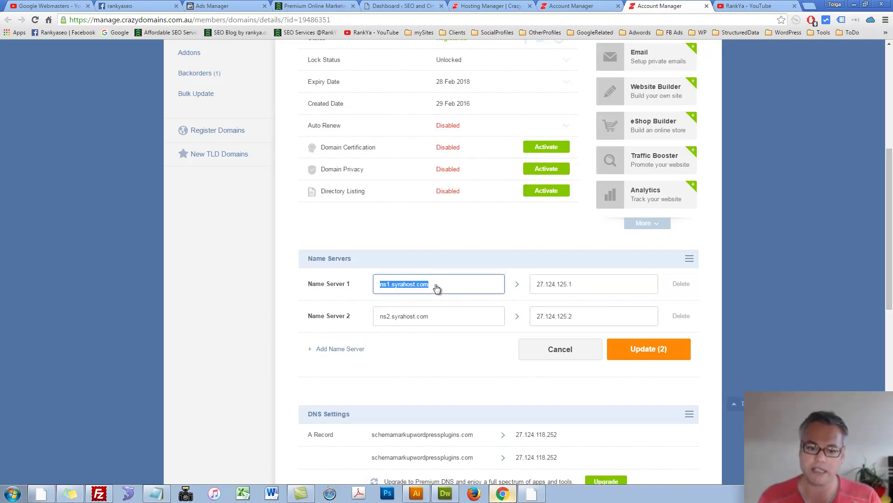
{"action": "left_click", "coordinate": [662, 354]}
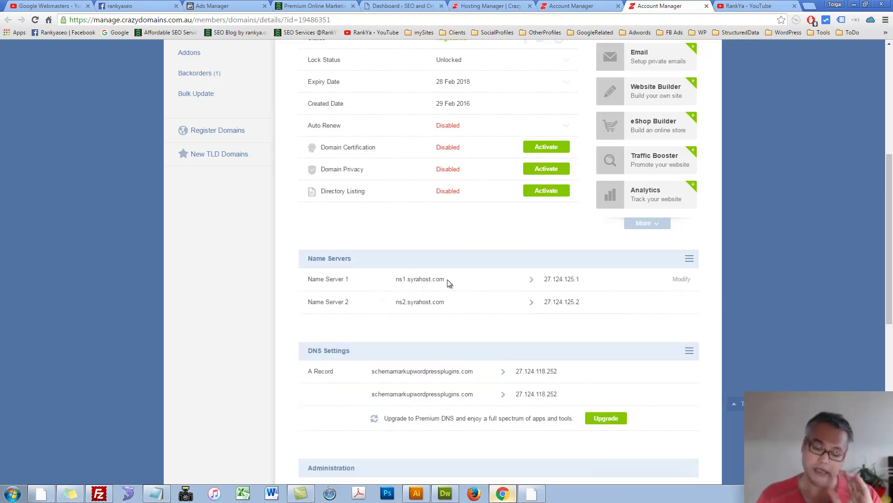
Compare the noted A records with the domain's current A record IP 27.124.118.252.
{"action": "scroll", "coordinate": [494, 276], "scroll_direction": "up", "scroll_amount": 4}
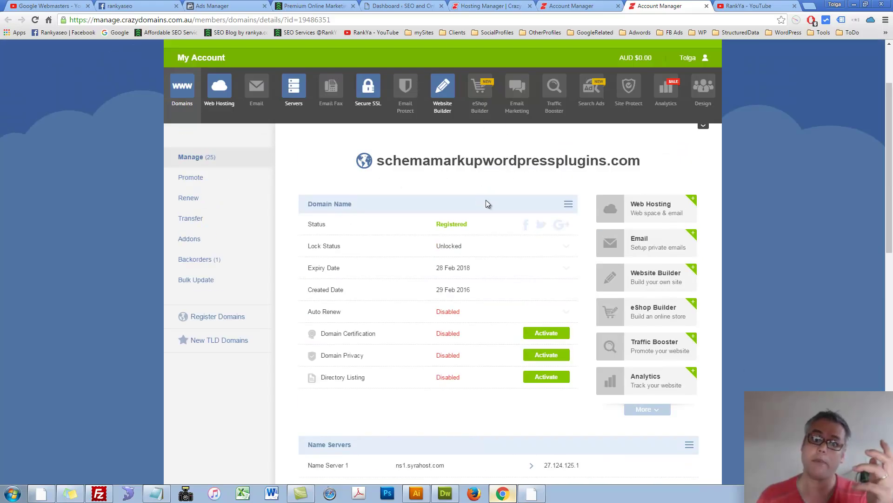
{"action": "scroll", "coordinate": [486, 199], "scroll_direction": "down", "scroll_amount": 2}
{"action": "scroll", "coordinate": [436, 317], "scroll_direction": "down", "scroll_amount": 1}
{"action": "scroll", "coordinate": [436, 320], "scroll_direction": "down", "scroll_amount": 1}
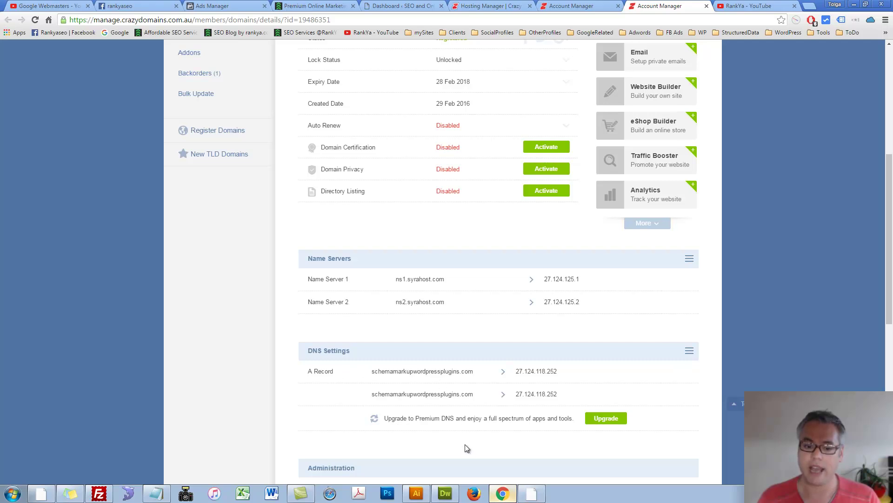
{"action": "left_click", "coordinate": [450, 496]}
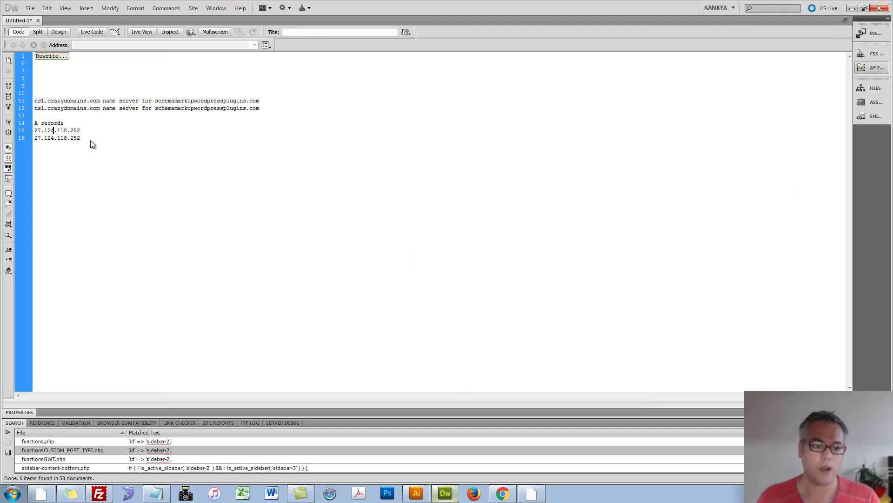
{"action": "left_click_drag", "start_coordinate": [92, 144], "coordinate": [34, 122]}
{"action": "left_click", "coordinate": [116, 148]}
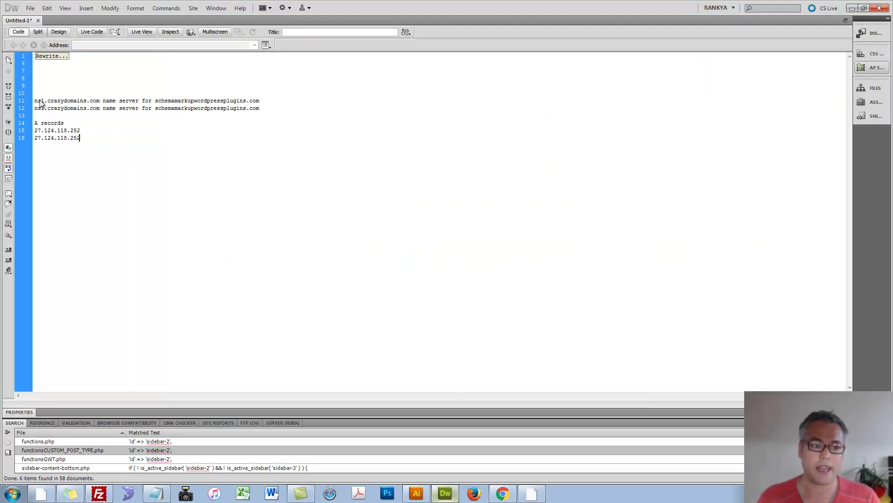
{"action": "left_click", "coordinate": [501, 491]}
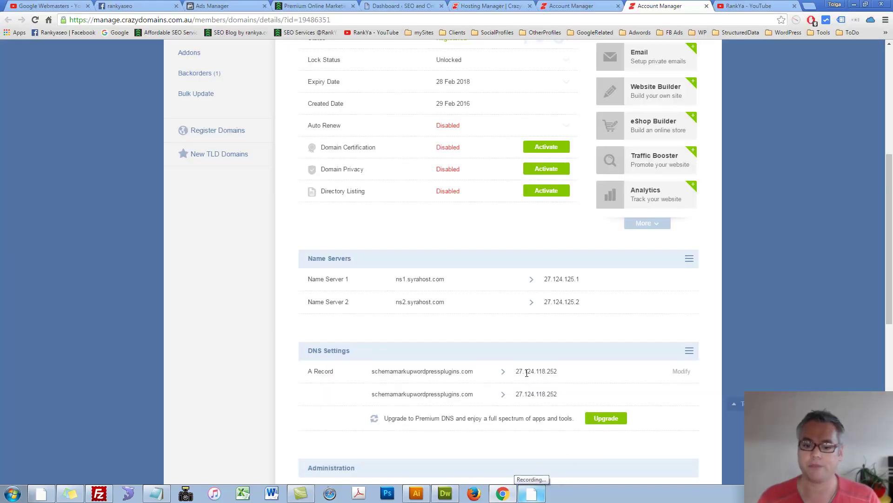
{"action": "left_click_drag", "start_coordinate": [515, 372], "coordinate": [558, 372]}
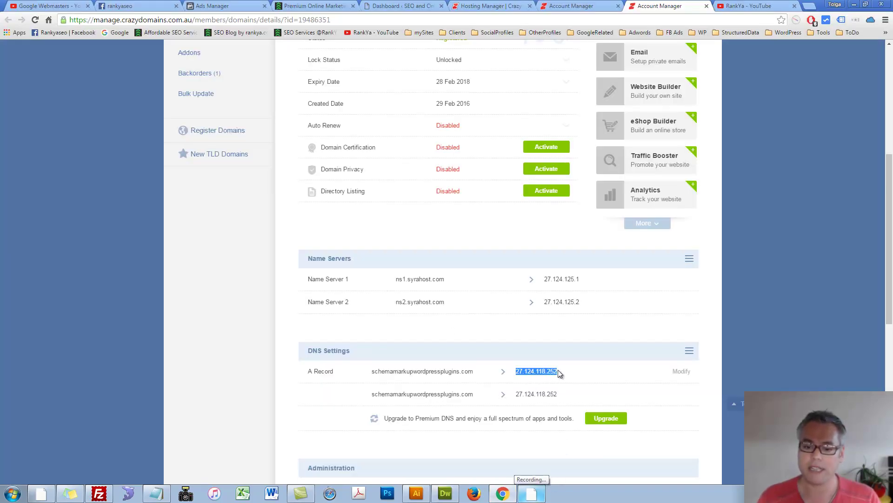
Copy the hosting server's dedicated IP 103.226.221.233 from Server Specs.
{"action": "left_click", "coordinate": [522, 6]}
{"action": "left_click", "coordinate": [577, 52]}
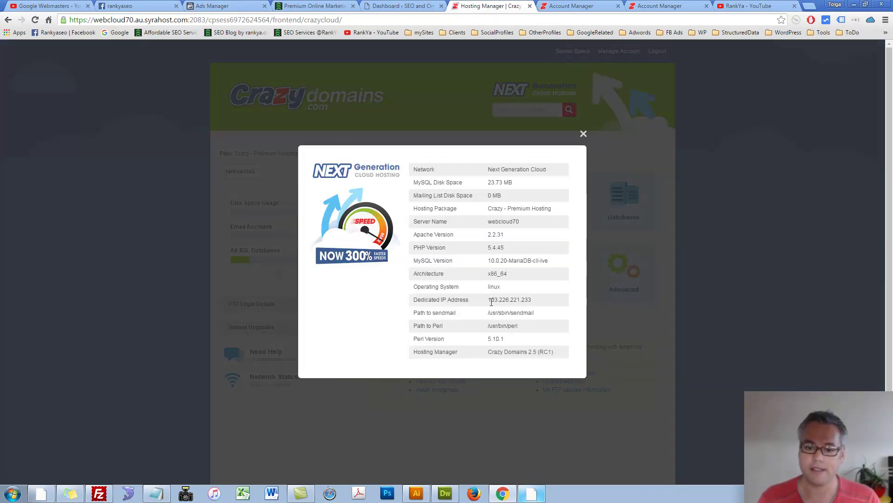
{"action": "left_click_drag", "start_coordinate": [489, 300], "coordinate": [531, 300]}
{"action": "key", "text": "ctrl+c"}
{"action": "right_click", "coordinate": [509, 299]}
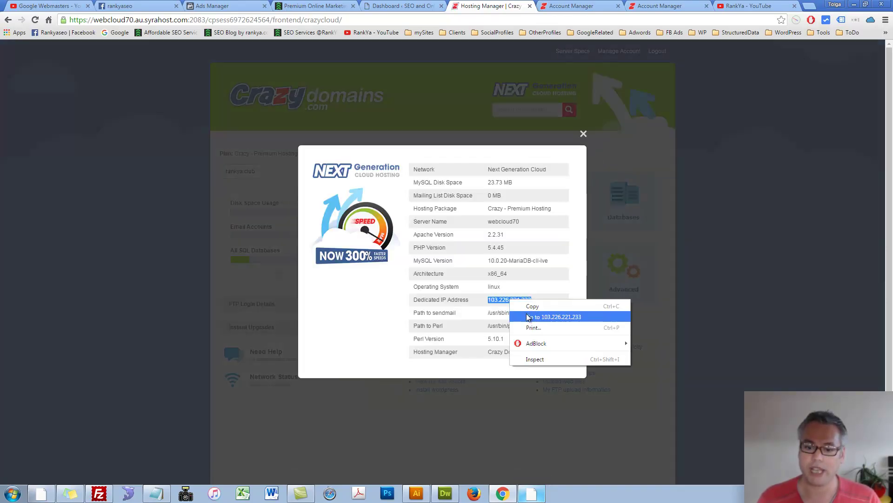
{"action": "left_click", "coordinate": [526, 316]}
{"action": "key", "text": "ctrl+shift+Tab"}
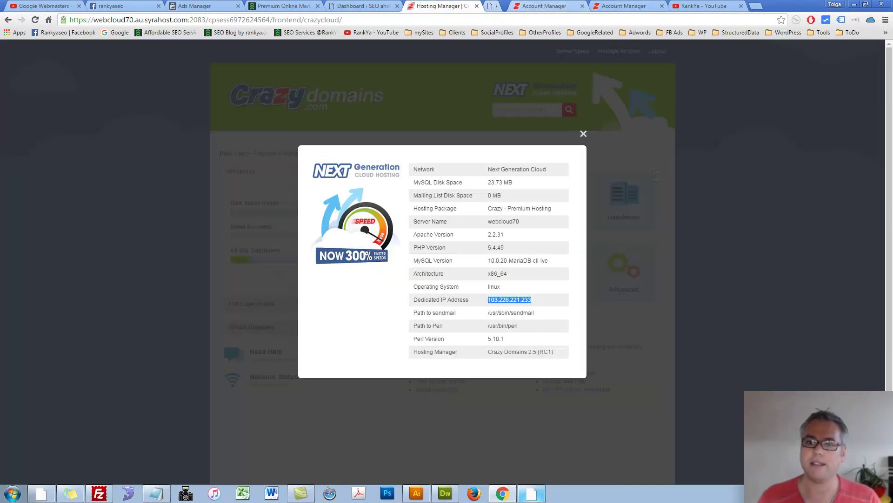
{"action": "right_click", "coordinate": [507, 300]}
{"action": "left_click", "coordinate": [519, 305]}
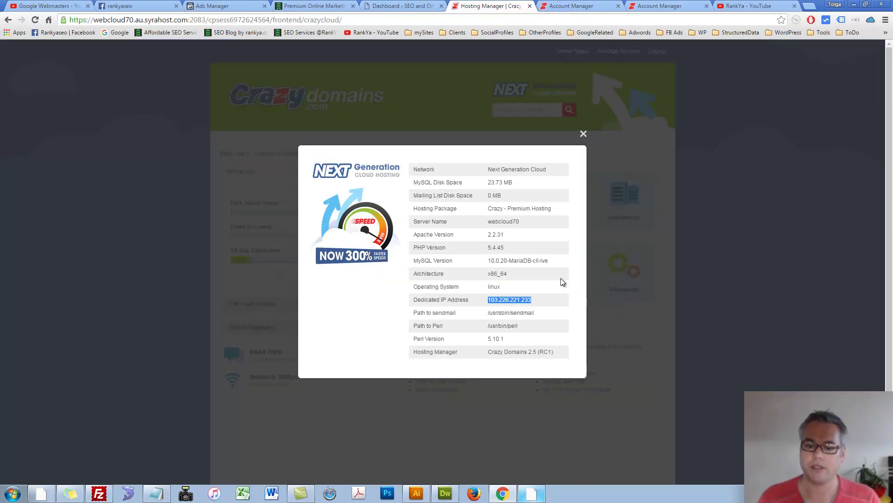
{"action": "left_click", "coordinate": [583, 134]}
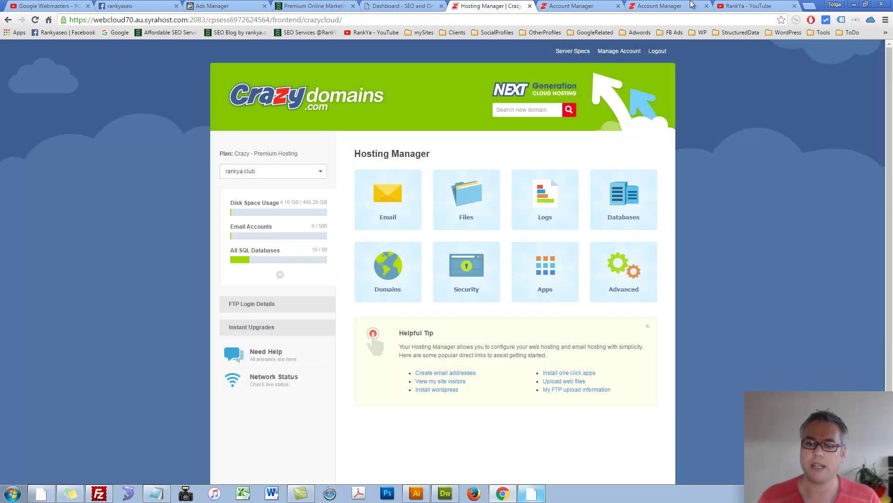
Paste 103.226.221.233 into both A records and save them.
{"action": "left_click", "coordinate": [660, 6]}
{"action": "left_click", "coordinate": [689, 350]}
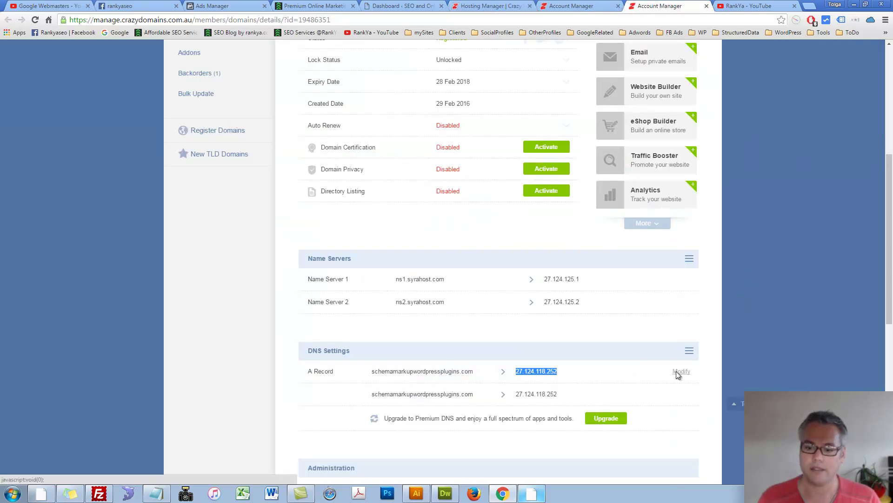
{"action": "left_click", "coordinate": [677, 371]}
{"action": "left_click_drag", "start_coordinate": [630, 376], "coordinate": [593, 376]}
{"action": "key", "text": "ctrl+v"}
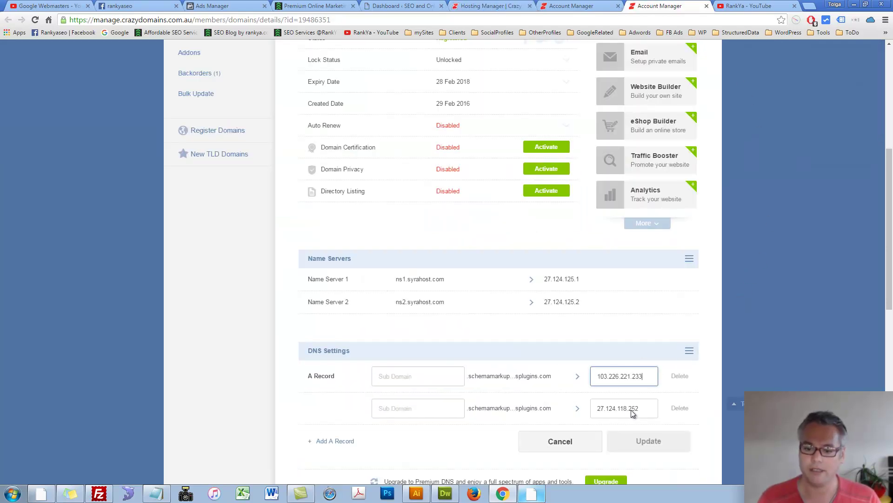
{"action": "left_click_drag", "start_coordinate": [634, 413], "coordinate": [512, 411]}
{"action": "key", "text": "ctrl+v"}
{"action": "left_click", "coordinate": [656, 445]}
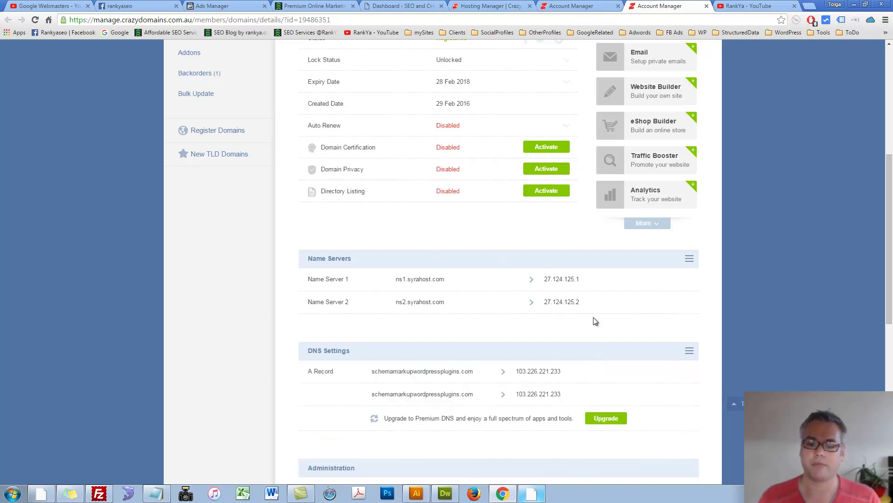
{"action": "scroll", "coordinate": [503, 350], "scroll_direction": "up", "scroll_amount": 1}
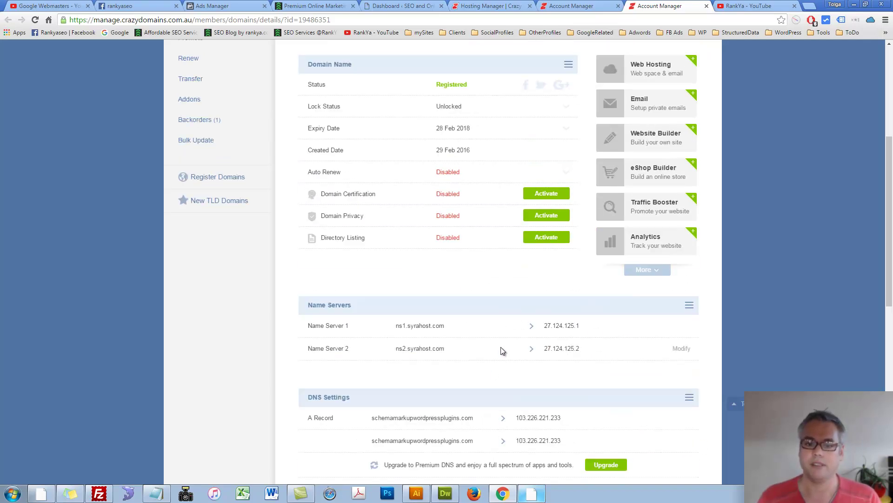
Open the Create an Addon Domain form under Domains > Addon Domains in Hosting Manager.
{"action": "left_click", "coordinate": [490, 5]}
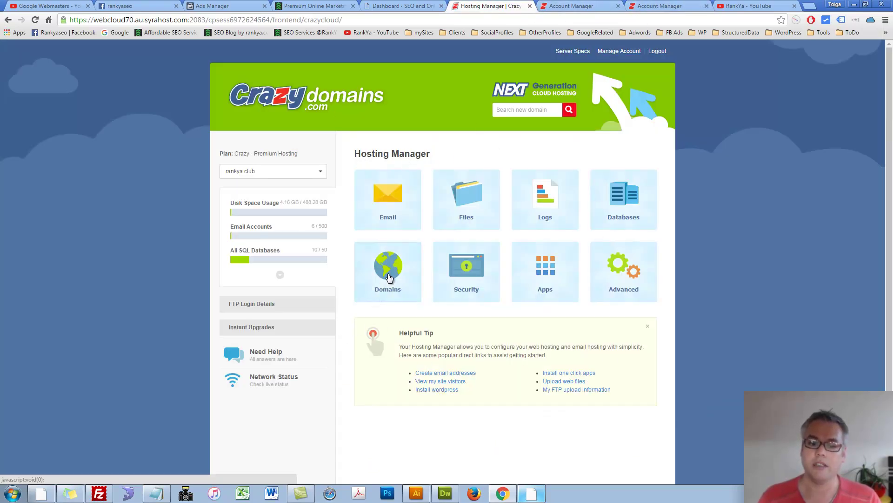
{"action": "left_click", "coordinate": [389, 276]}
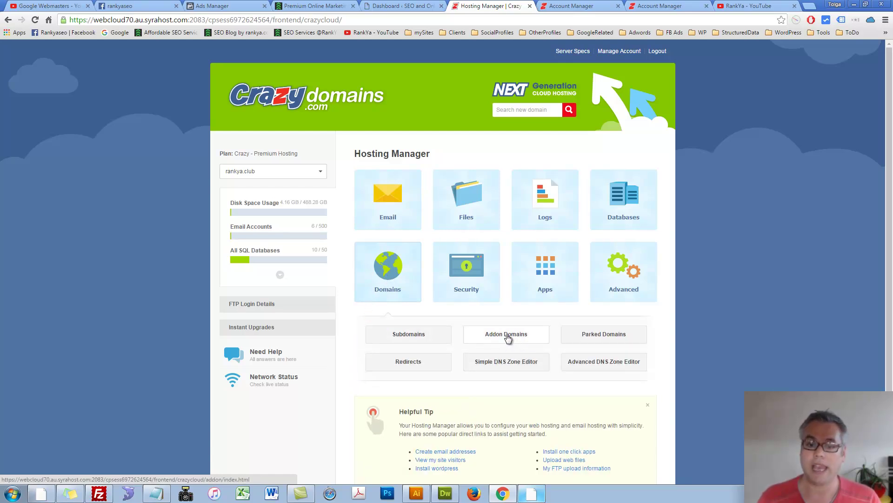
{"action": "left_click", "coordinate": [507, 335]}
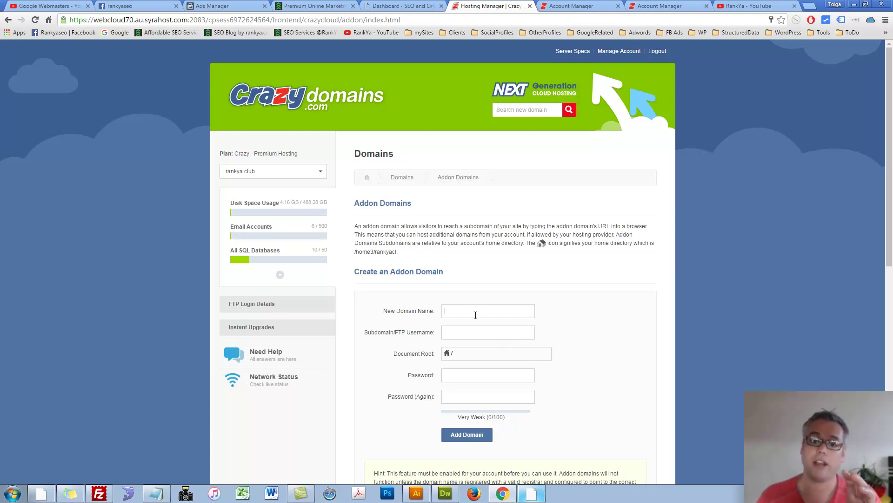
{"action": "left_click", "coordinate": [475, 315]}
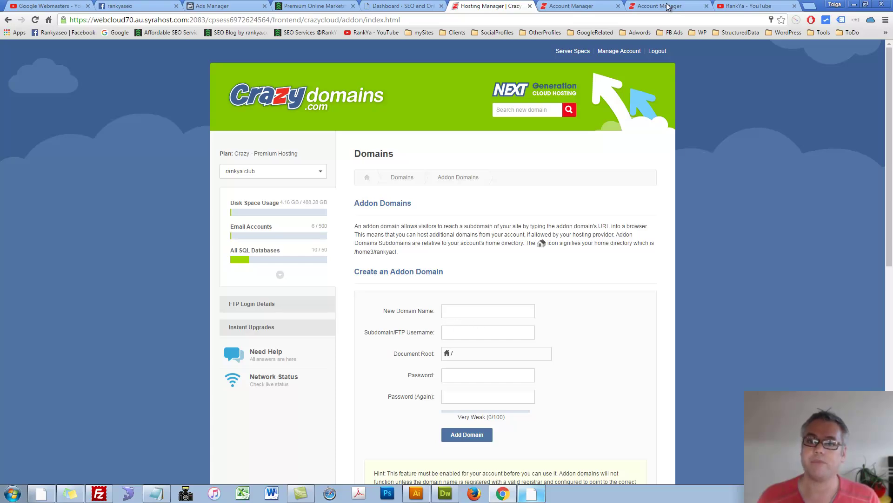
{"action": "left_click", "coordinate": [655, 5]}
{"action": "scroll", "coordinate": [547, 172], "scroll_direction": "up", "scroll_amount": 5}
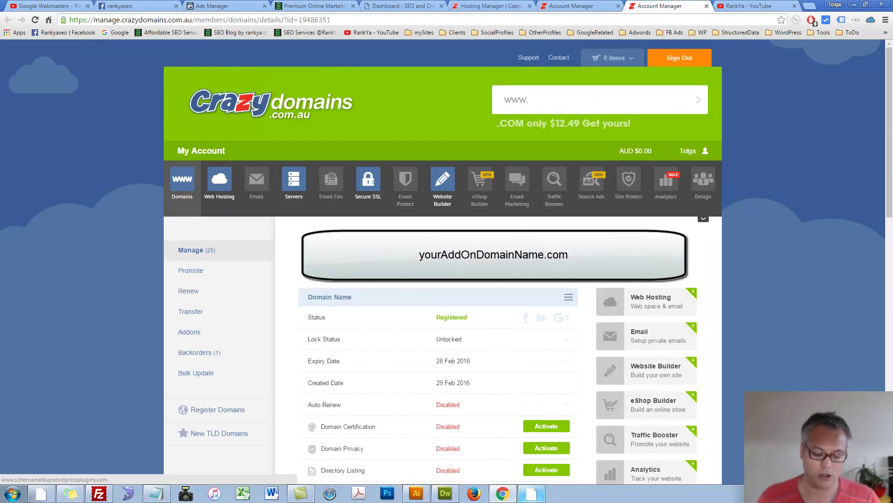
Enter schemamarkupwordpressplugins.com as the new addon domain name.
{"action": "left_click", "coordinate": [488, 5]}
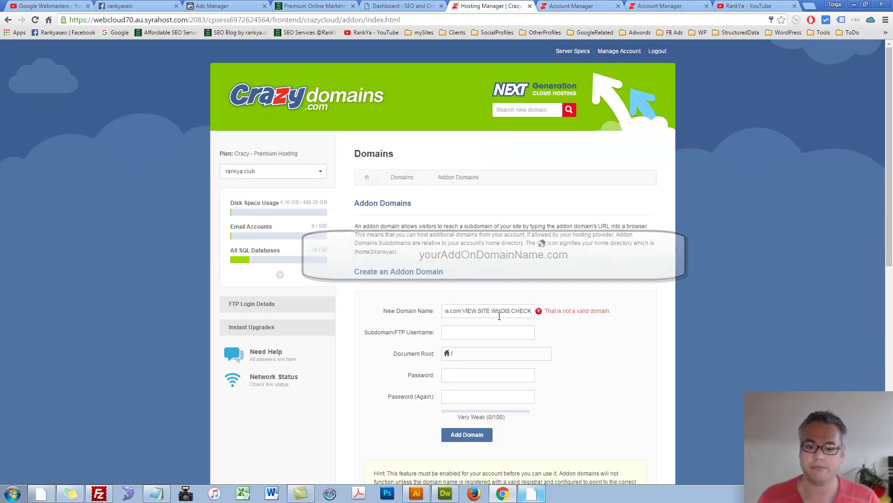
{"action": "triple_click", "coordinate": [489, 311]}
{"action": "type", "text": "schemamarkupwordpressplugins.com"}
{"action": "double_click", "coordinate": [462, 313]}
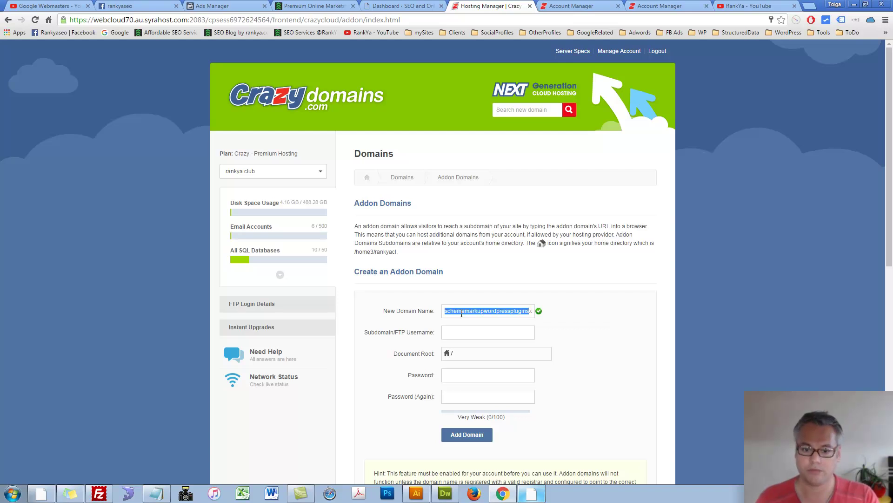
{"action": "left_click", "coordinate": [462, 313]}
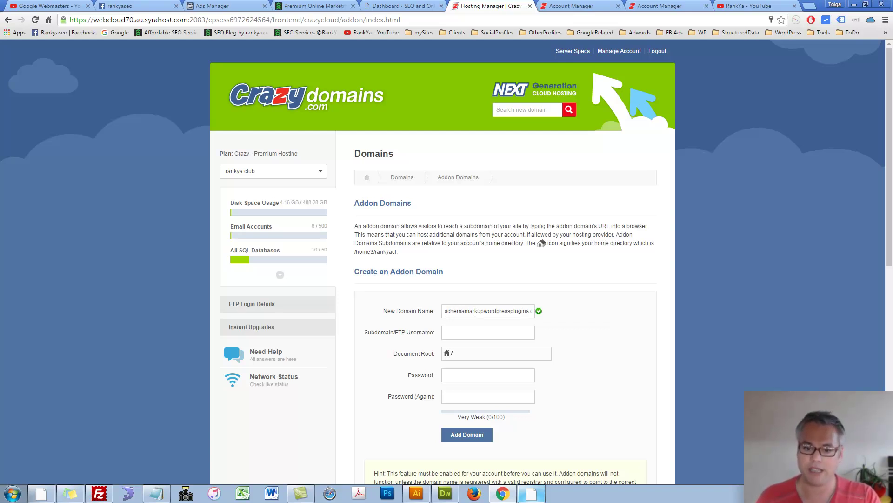
{"action": "left_click_drag", "start_coordinate": [446, 311], "coordinate": [614, 307]}
{"action": "key", "text": "Tab"}
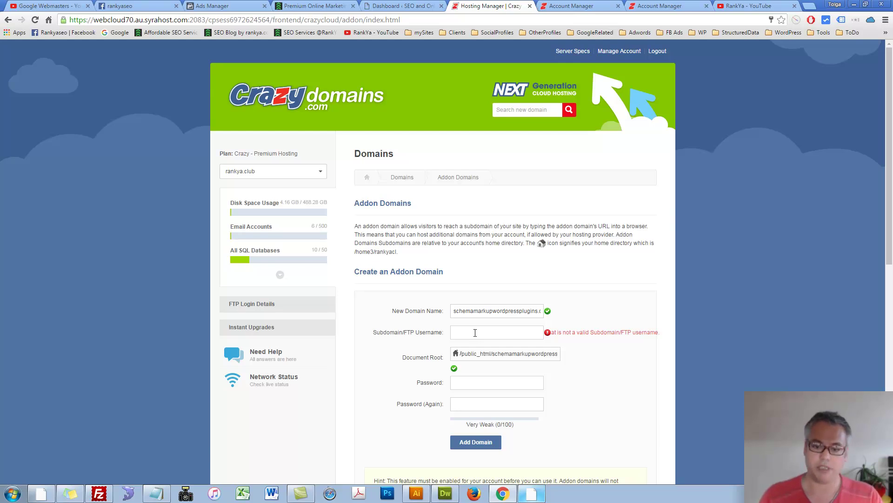
Shorten the Subdomain/FTP username, prefixing it with 'ftpusernamefor', and check the /public_html/schemamarkupwordpress root.
{"action": "left_click_drag", "start_coordinate": [537, 311], "coordinate": [436, 310]}
{"action": "key", "text": "ctrl+c"}
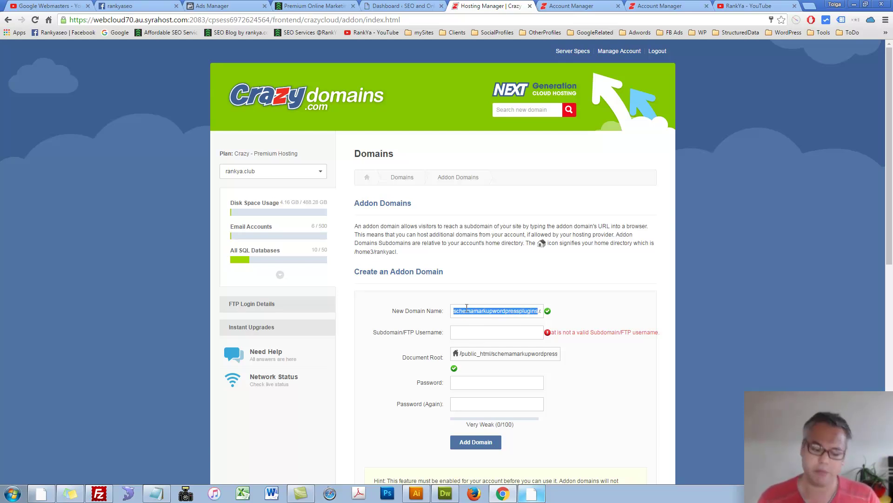
{"action": "left_click", "coordinate": [493, 332]}
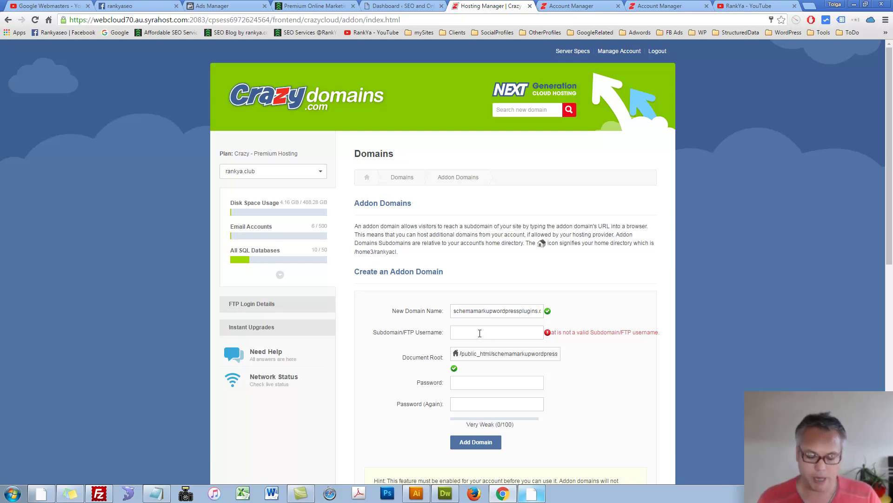
{"action": "key", "text": "ctrl+v"}
{"action": "left_click_drag", "start_coordinate": [493, 332], "coordinate": [443, 332]}
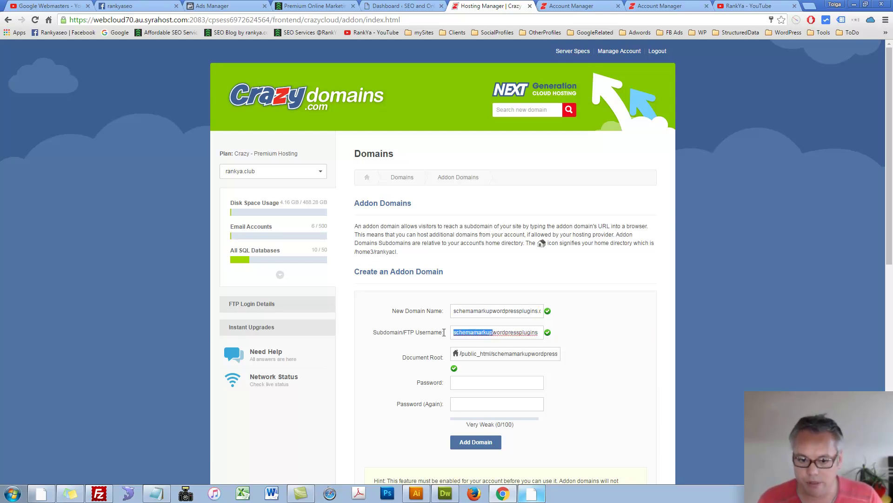
{"action": "left_click", "coordinate": [497, 333]}
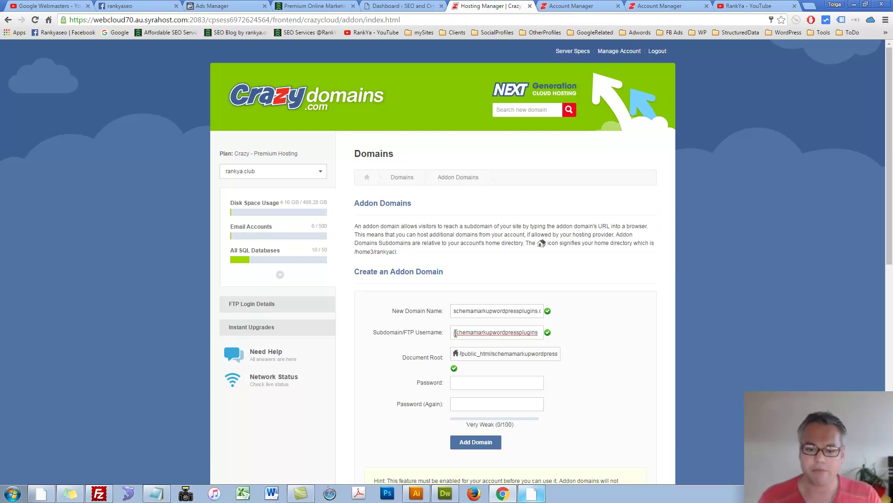
{"action": "left_click", "coordinate": [455, 333]}
{"action": "type", "text": "ftps"}
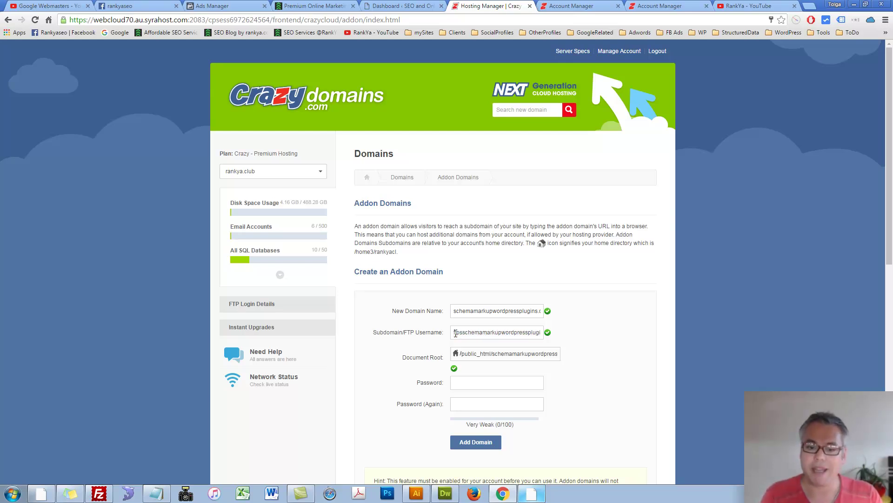
{"action": "type", "text": "username"}
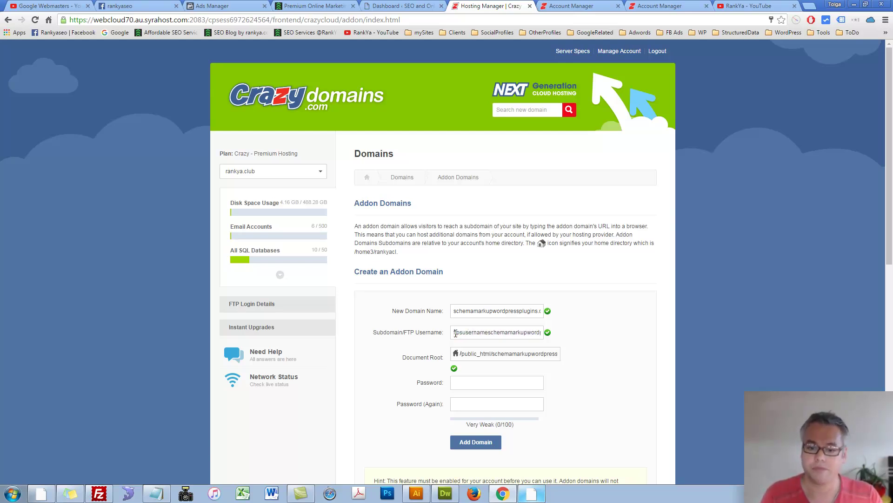
{"action": "type", "text": "for"}
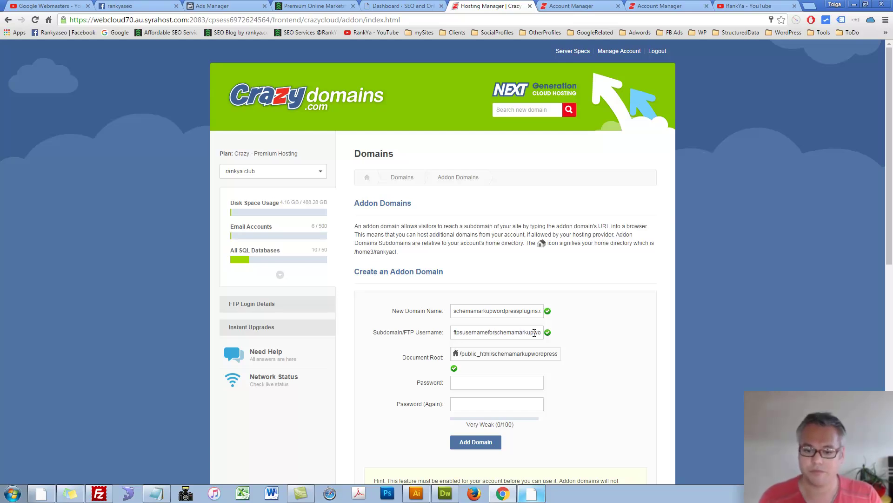
{"action": "left_click_drag", "start_coordinate": [534, 334], "coordinate": [631, 348]}
{"action": "key", "text": "BackSpace"}
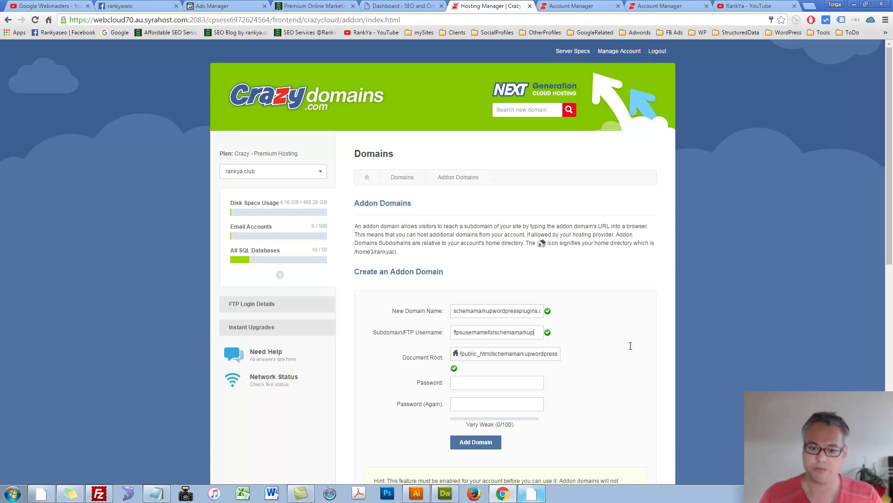
{"action": "left_click_drag", "start_coordinate": [532, 338], "coordinate": [474, 337]}
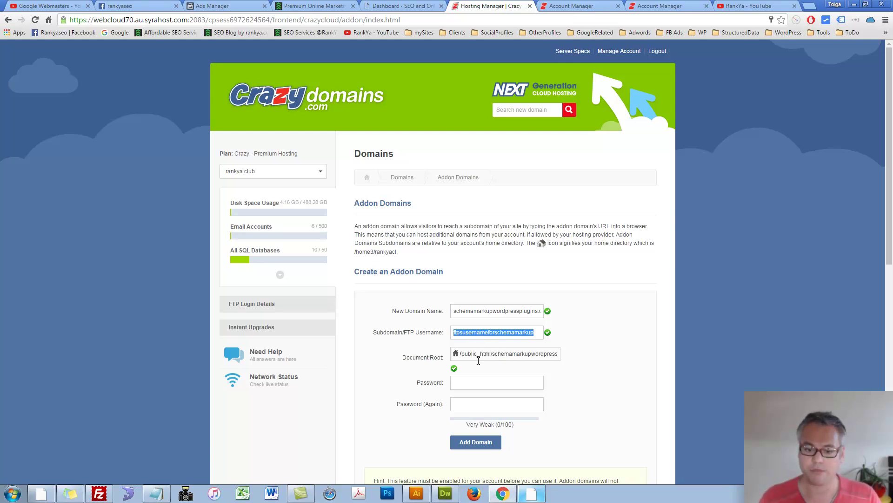
{"action": "left_click_drag", "start_coordinate": [462, 355], "coordinate": [545, 354]}
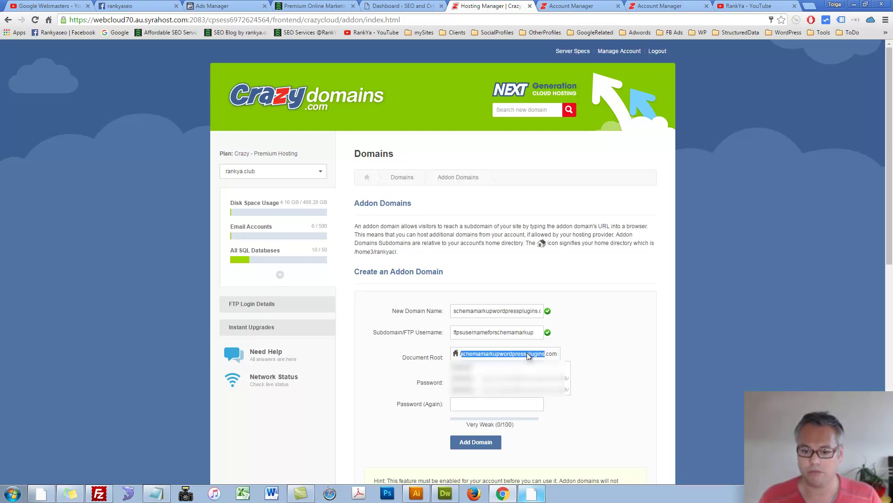
{"action": "left_click", "coordinate": [598, 353]}
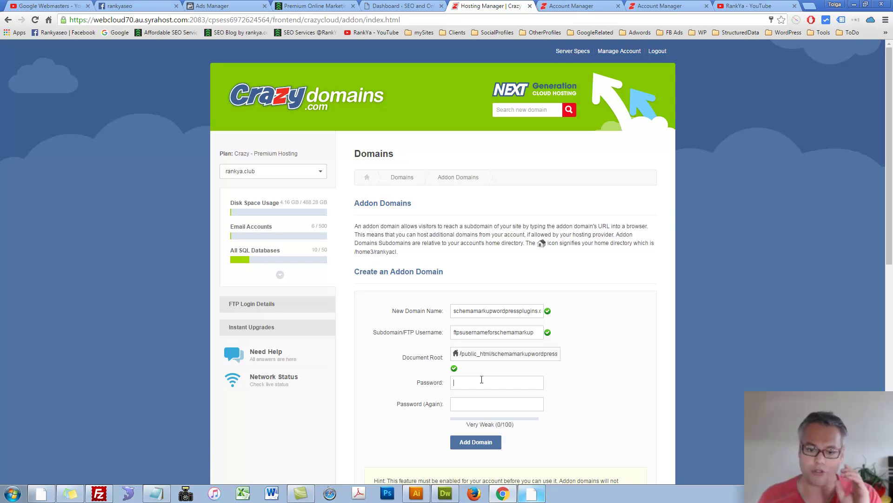
Paste the account password into both Password and Password (Again).
{"action": "key", "text": "ctrl+v"}
{"action": "key", "text": "Tab"}
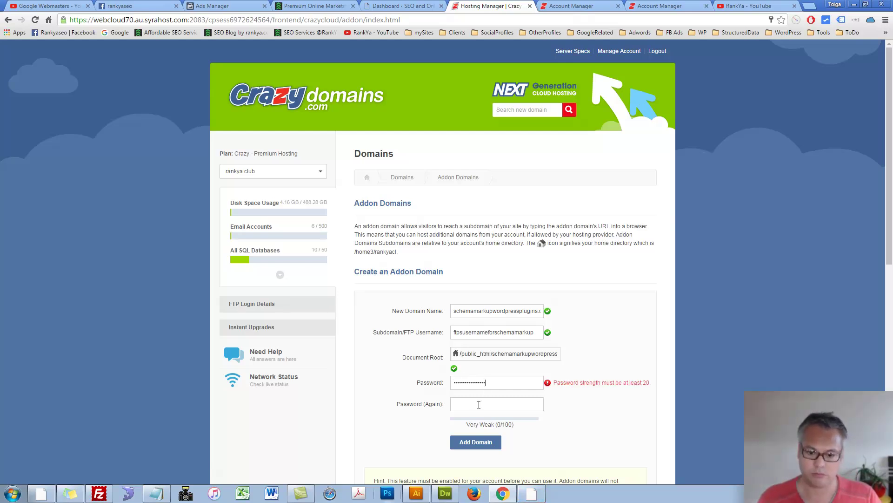
{"action": "key", "text": "ctrl+v"}
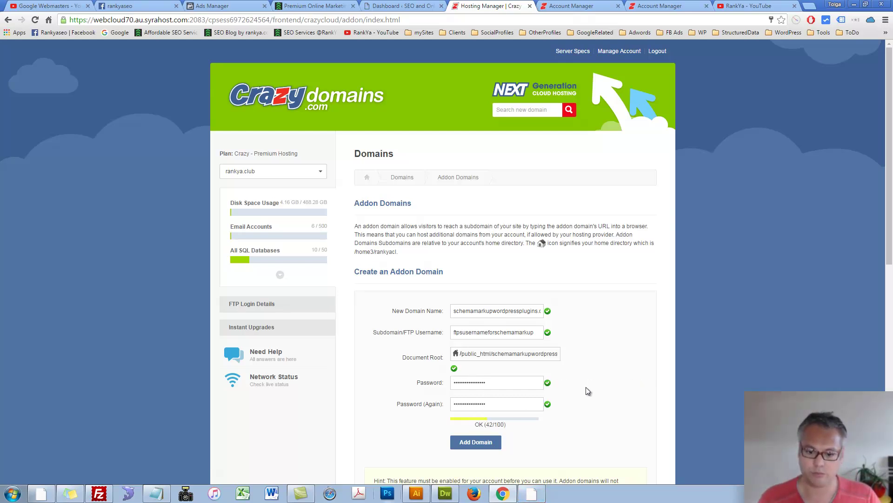
{"action": "scroll", "coordinate": [588, 386], "scroll_direction": "down", "scroll_amount": 1}
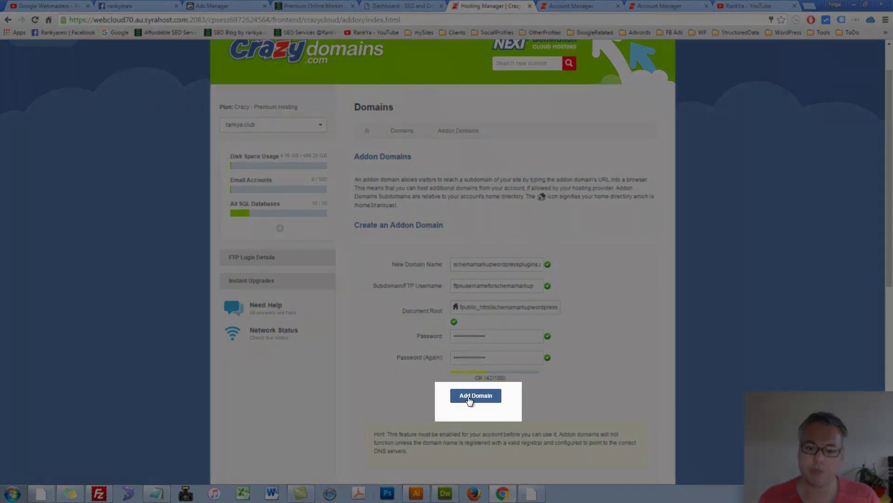
Add the addon domain schemamarkupwordpressplugins.com and copy its name from the success message.
{"action": "left_click", "coordinate": [469, 398]}
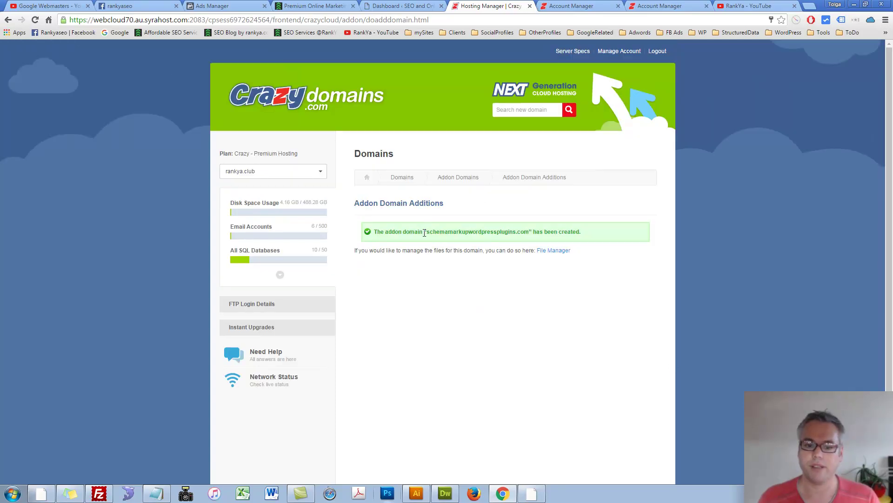
{"action": "left_click_drag", "start_coordinate": [433, 232], "coordinate": [532, 235]}
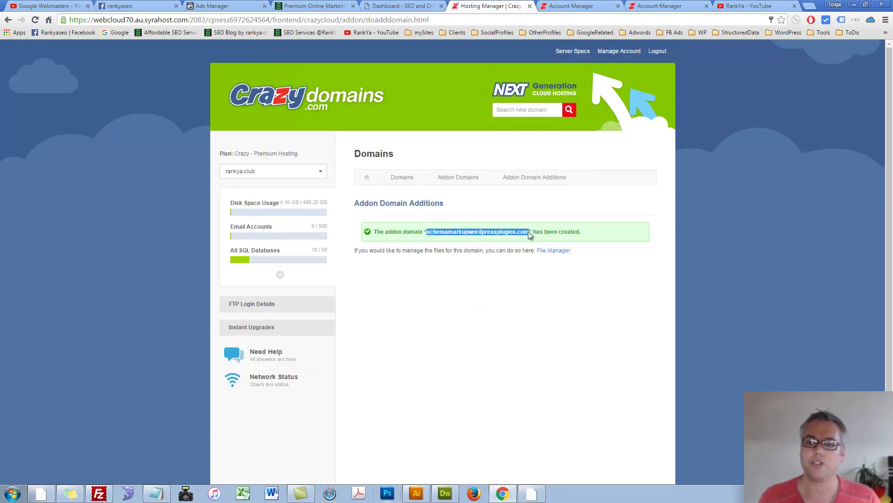
{"action": "right_click", "coordinate": [509, 239]}
{"action": "left_click", "coordinate": [509, 239]}
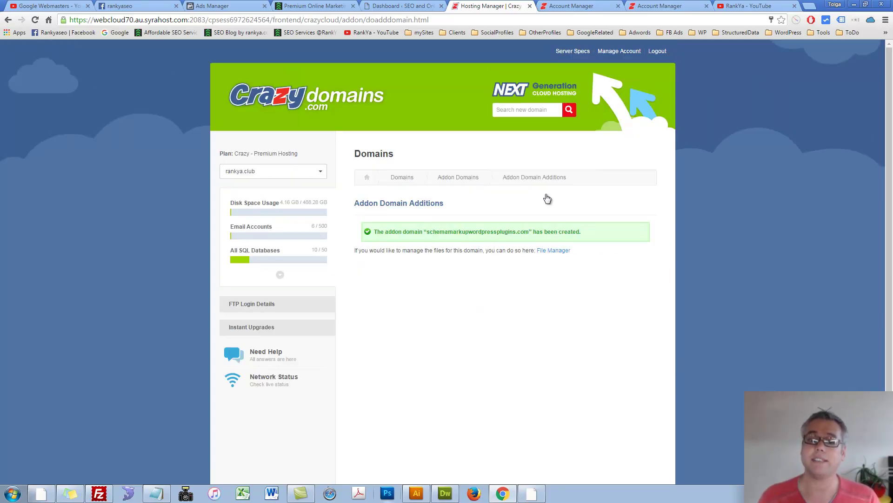
{"action": "left_click", "coordinate": [481, 215]}
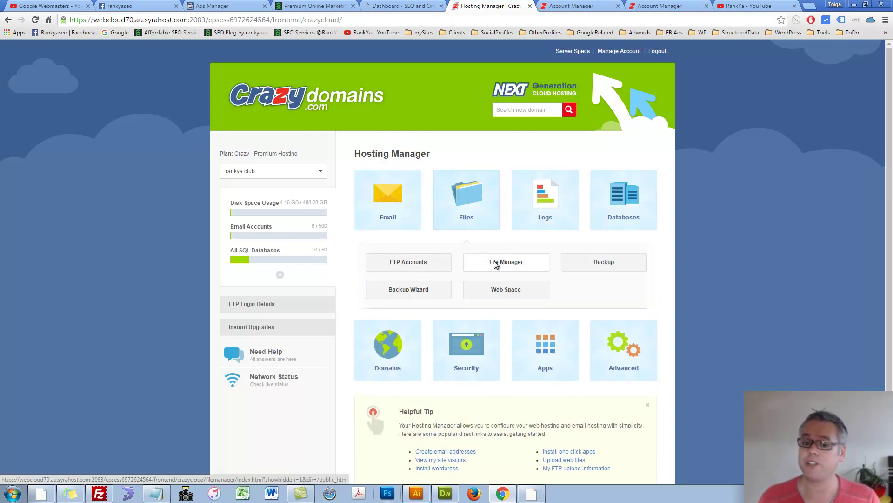
Open File Manager on the public_html web root directory.
{"action": "left_click", "coordinate": [496, 264]}
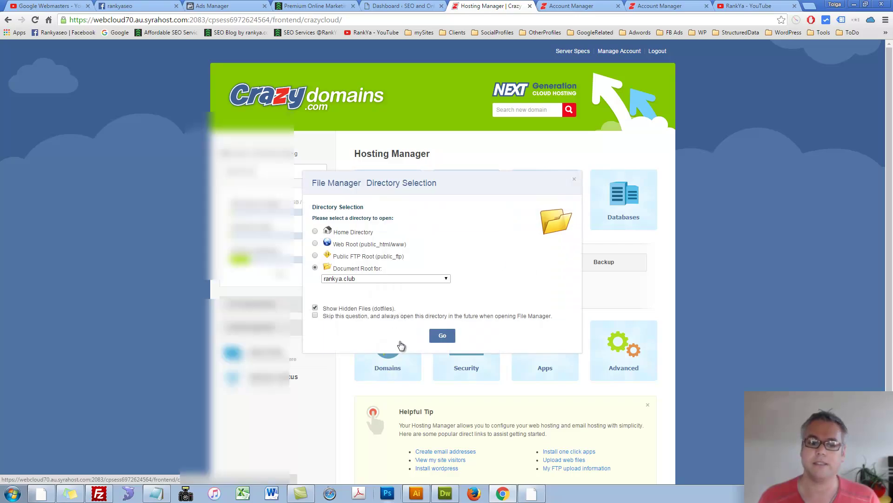
{"action": "left_click", "coordinate": [443, 335]}
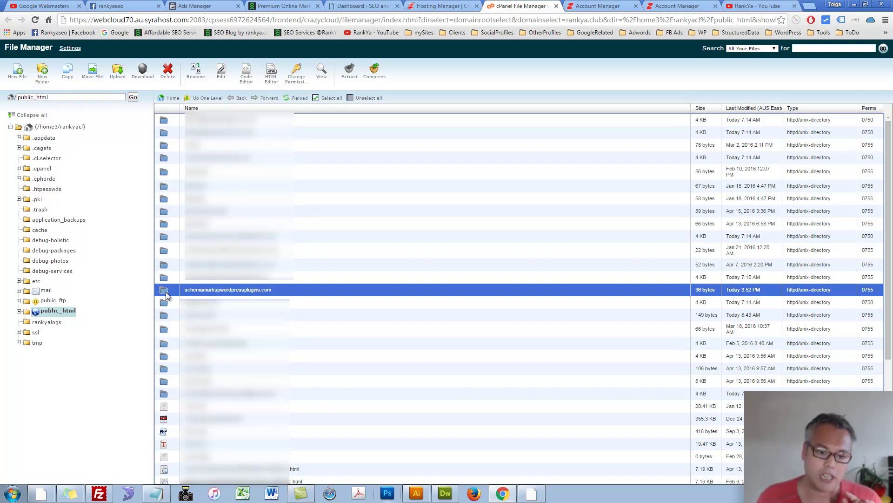
Inside the schemamarkupwordpressplugins.com folder, create a new empty file named .htaccess.
{"action": "double_click", "coordinate": [166, 293]}
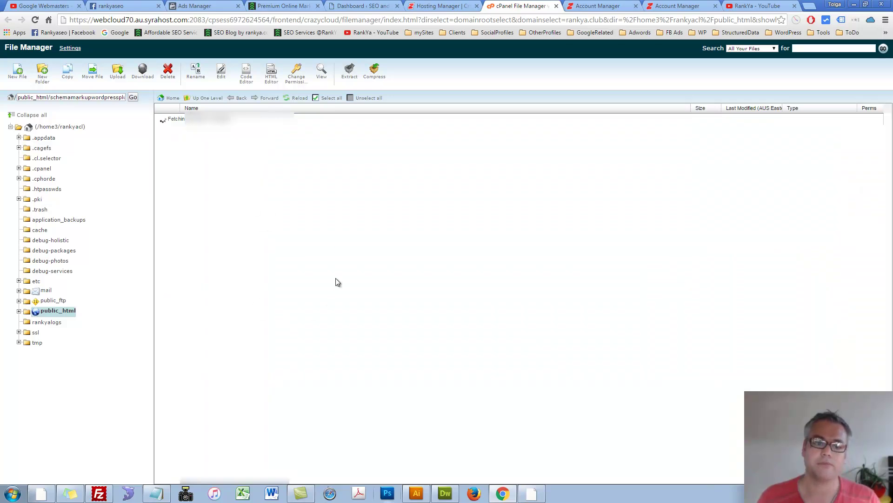
{"action": "left_click", "coordinate": [17, 73]}
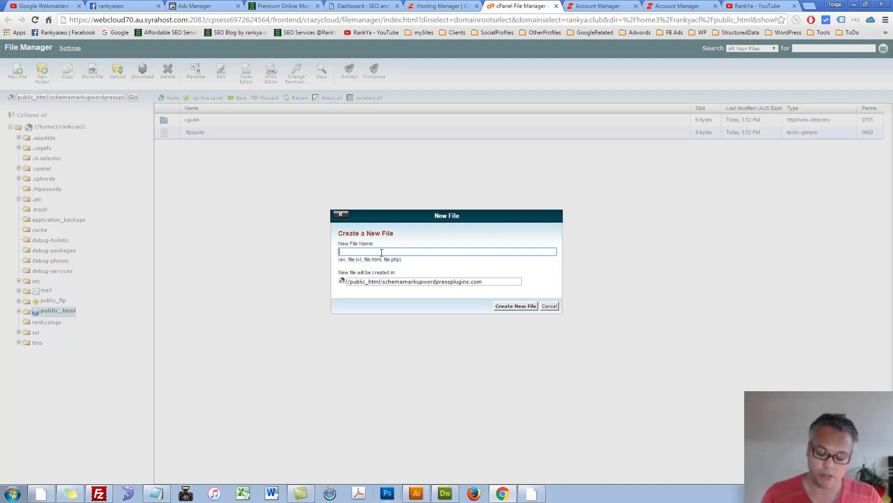
{"action": "type", "text": ".hta"}
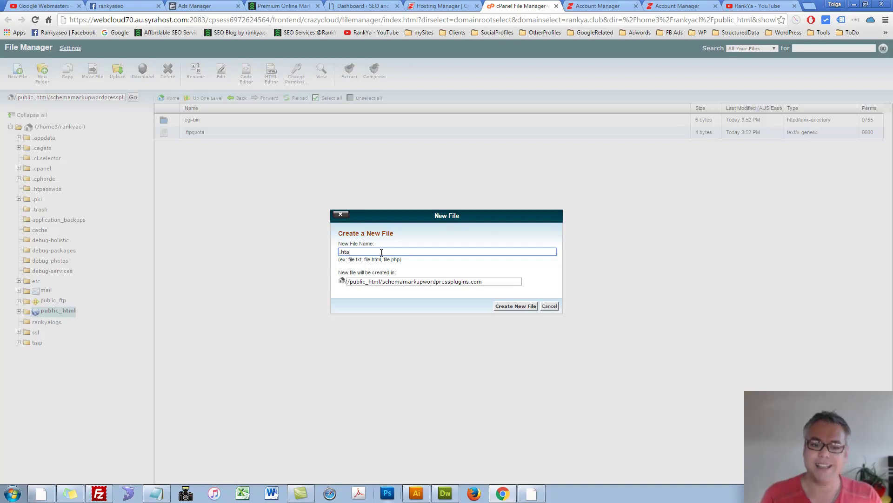
{"action": "type", "text": "ccess"}
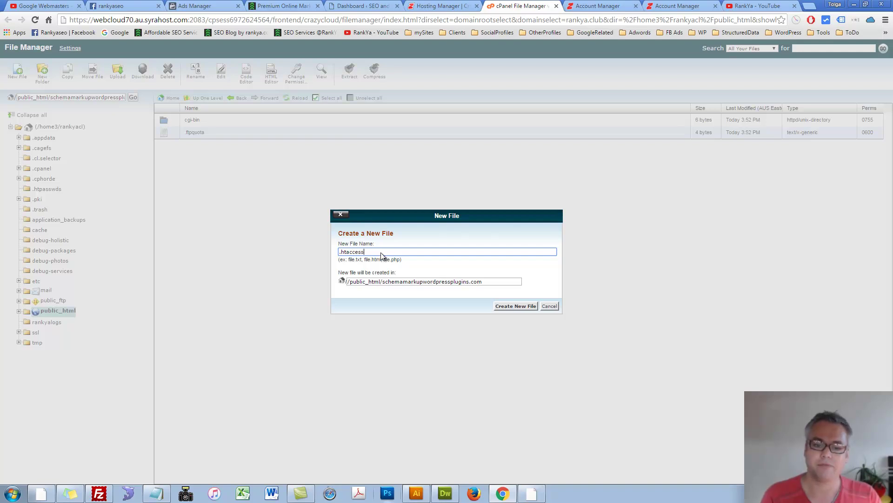
{"action": "left_click", "coordinate": [340, 252]}
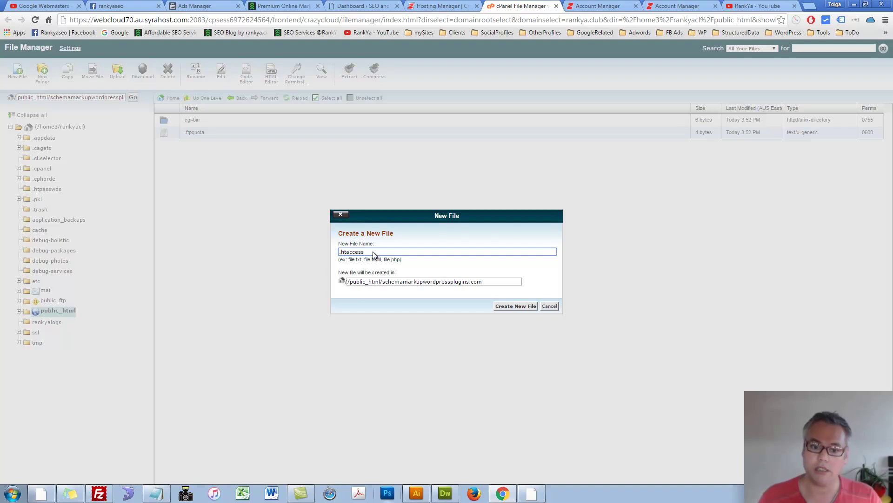
{"action": "left_click", "coordinate": [511, 307]}
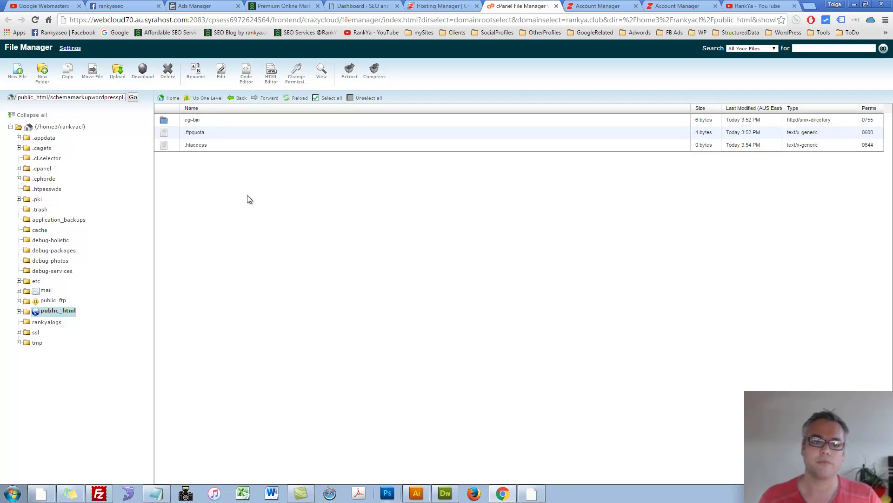
Open .htaccess in the editor with the RewriteEngine, RewriteCond and 301 RewriteRule redirect lines.
{"action": "right_click", "coordinate": [164, 145]}
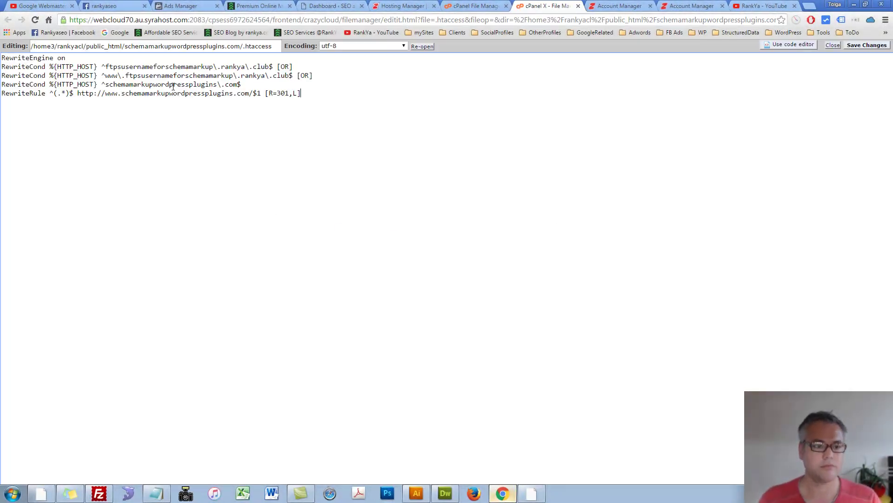
{"action": "left_click_drag", "start_coordinate": [305, 96], "coordinate": [1, 56]}
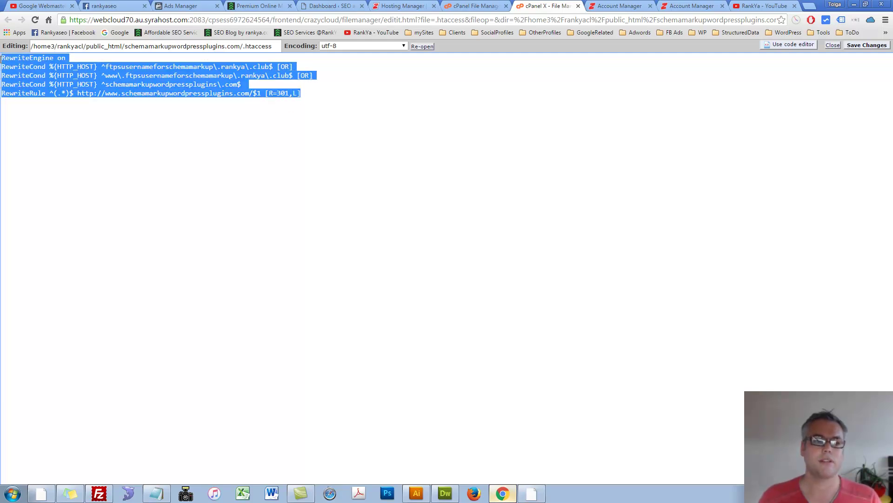
{"action": "left_click_drag", "start_coordinate": [312, 100], "coordinate": [1, 56]}
{"action": "left_click", "coordinate": [129, 85]}
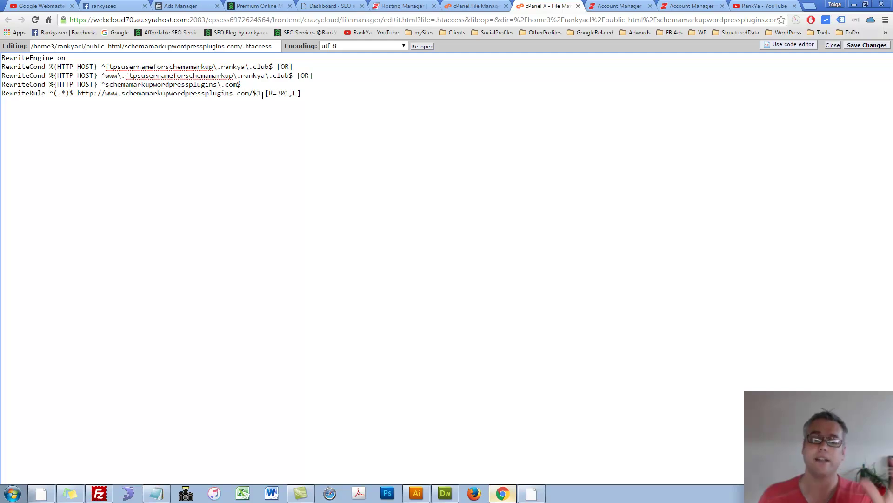
{"action": "left_click", "coordinate": [306, 93]}
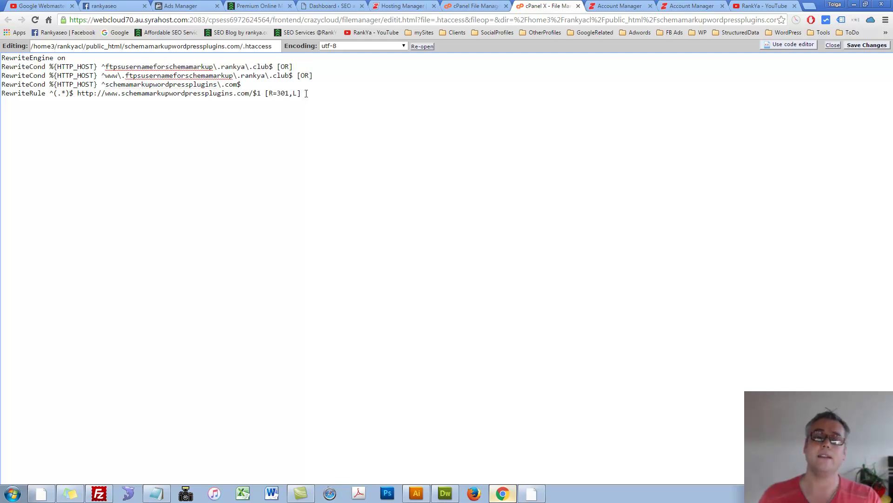
Highlight the rankya.club subdomain host patterns in the RewriteCond lines to explain them.
{"action": "double_click", "coordinate": [135, 67]}
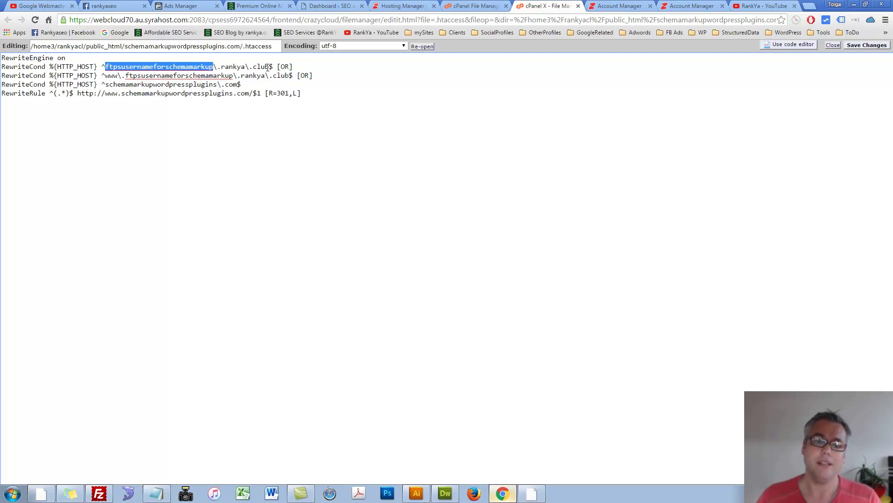
{"action": "left_click_drag", "start_coordinate": [270, 66], "coordinate": [222, 69]}
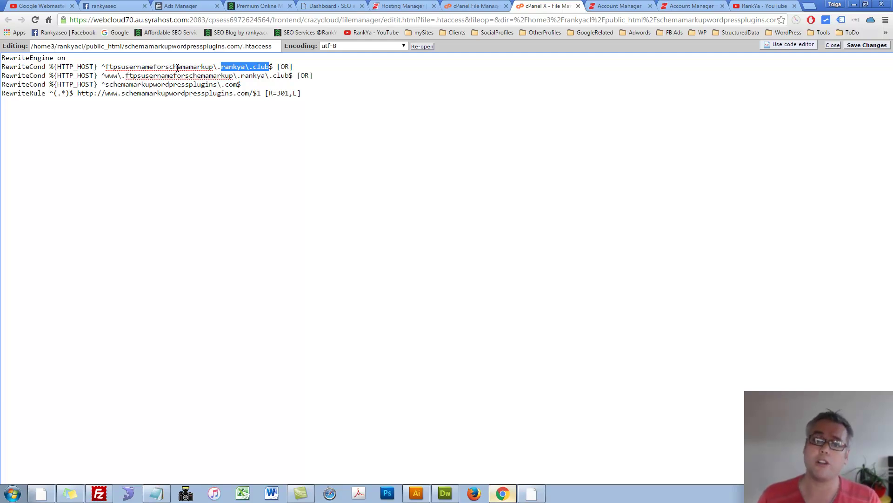
{"action": "double_click", "coordinate": [153, 68]}
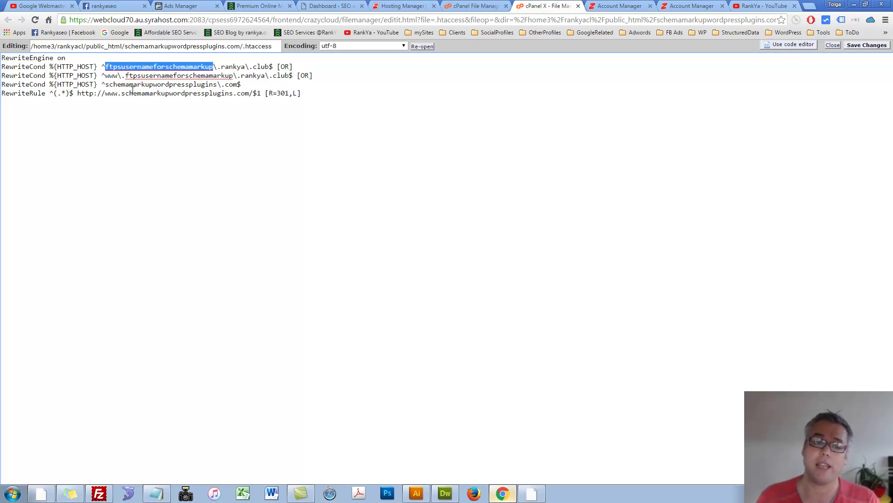
{"action": "double_click", "coordinate": [139, 77]}
{"action": "left_click_drag", "start_coordinate": [93, 75], "coordinate": [207, 76]}
{"action": "left_click", "coordinate": [231, 77]}
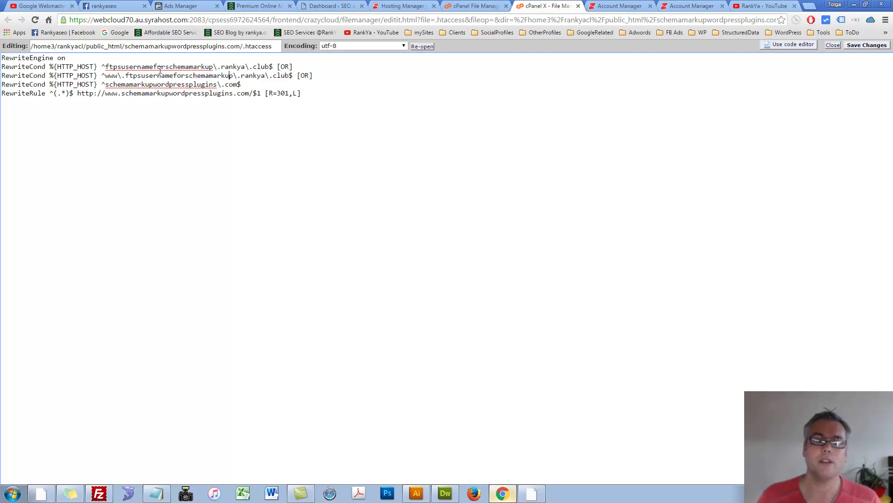
{"action": "left_click_drag", "start_coordinate": [106, 66], "coordinate": [271, 68]}
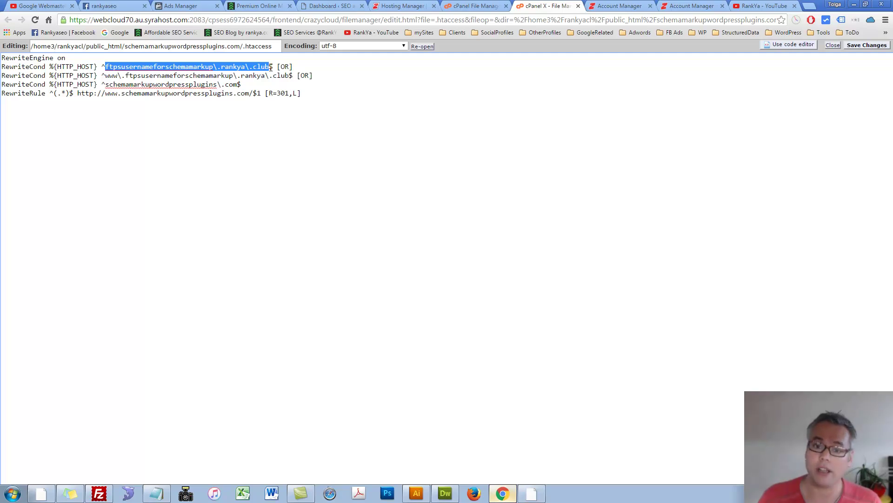
Copy the escaped subdomain host from the first RewriteCond line.
{"action": "right_click", "coordinate": [234, 68]}
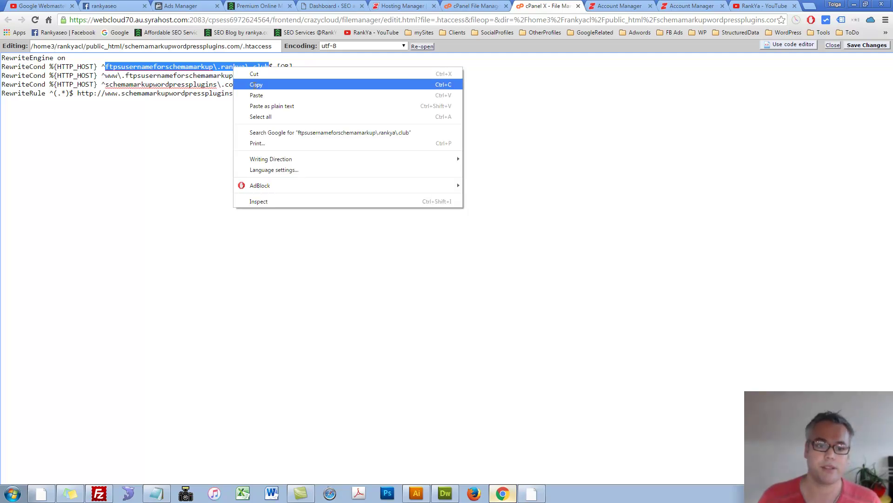
{"action": "left_click", "coordinate": [255, 84]}
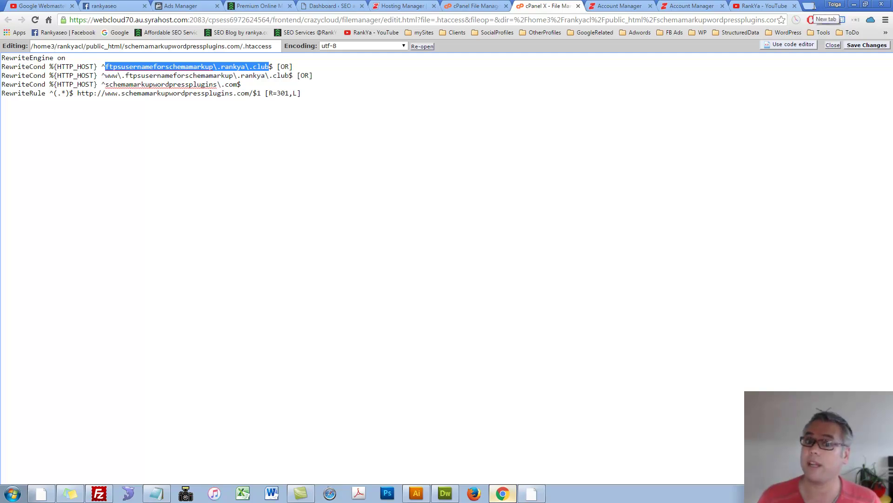
{"action": "left_click", "coordinate": [628, 115]}
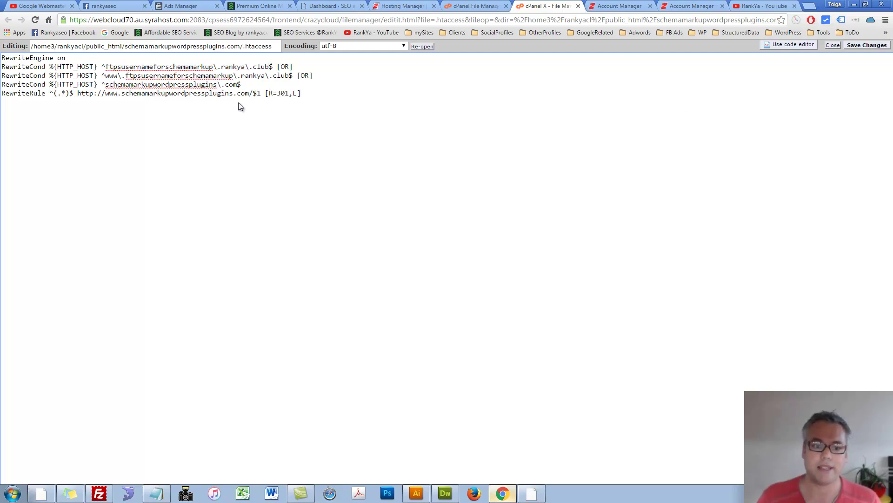
Save the edited .htaccess file.
{"action": "left_click", "coordinate": [864, 45]}
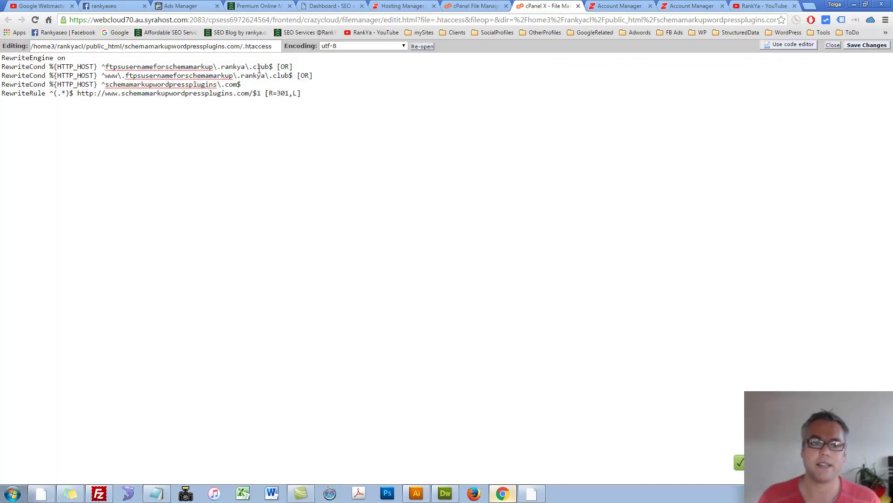
{"action": "left_click_drag", "start_coordinate": [240, 46], "coordinate": [277, 45]}
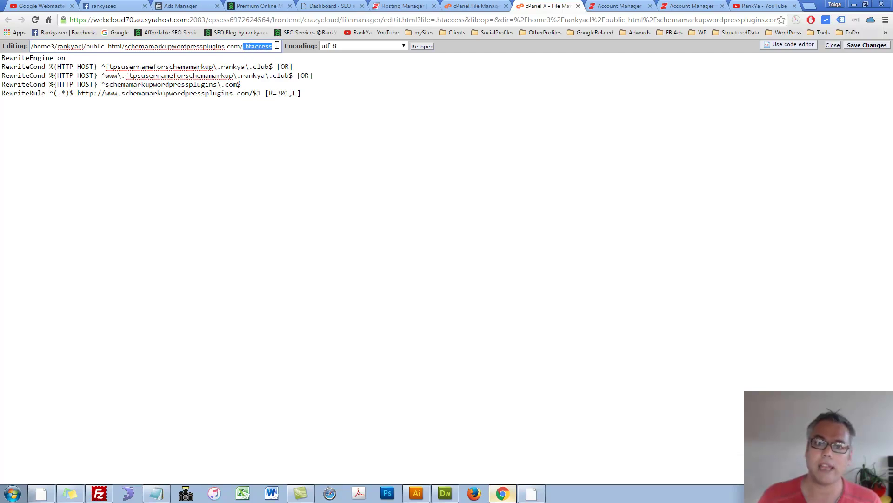
{"action": "left_click", "coordinate": [253, 94]}
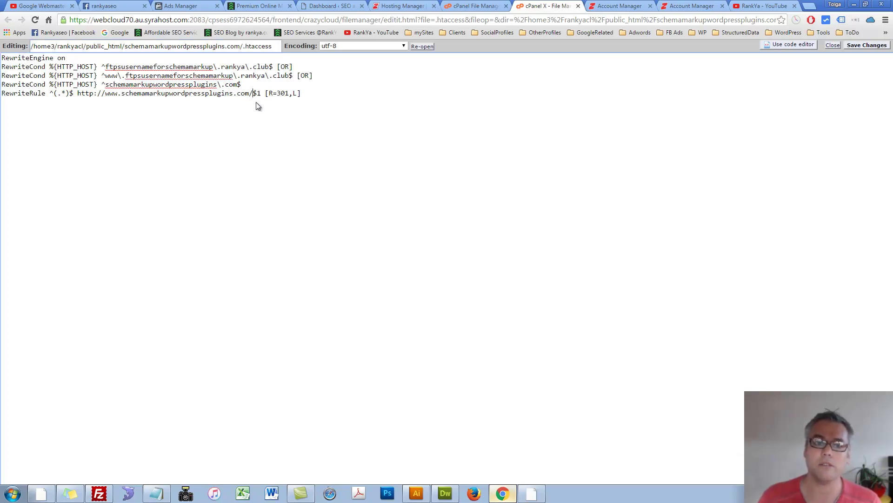
{"action": "left_click", "coordinate": [809, 7]}
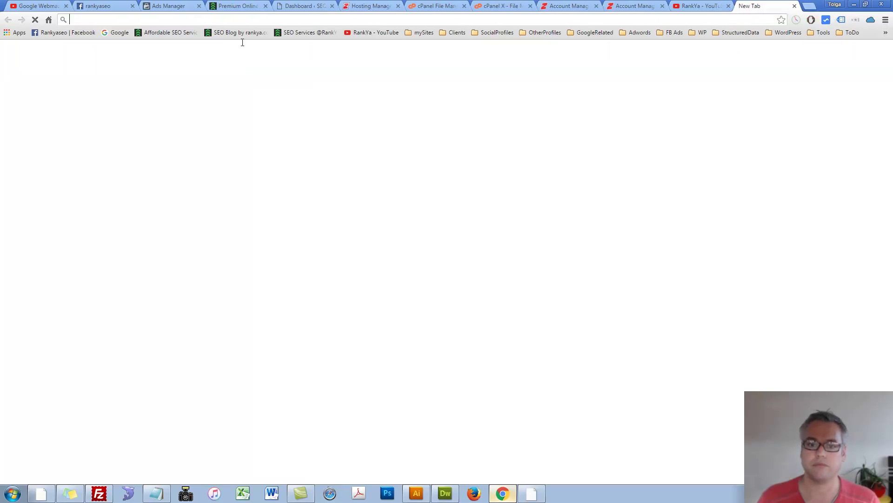
{"action": "key", "text": "ctrl+v"}
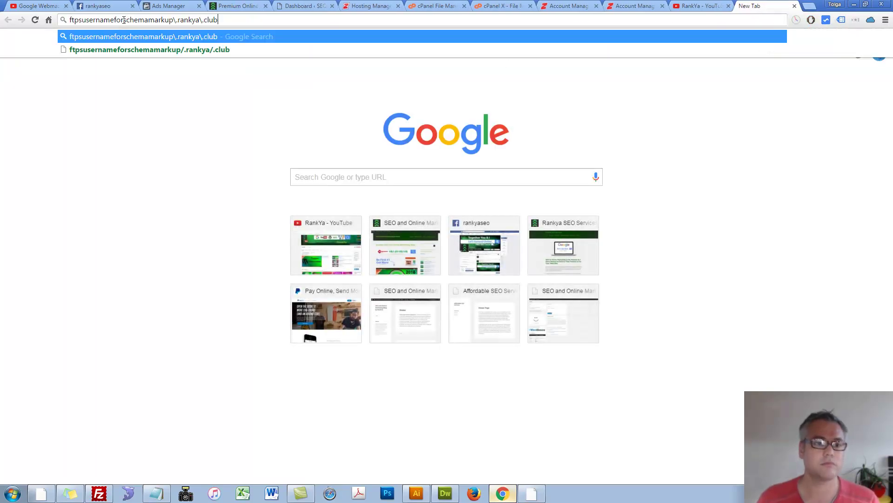
{"action": "left_click", "coordinate": [175, 20]}
{"action": "key", "text": "BackSpace"}
{"action": "left_click", "coordinate": [201, 19]}
{"action": "key", "text": "BackSpace"}
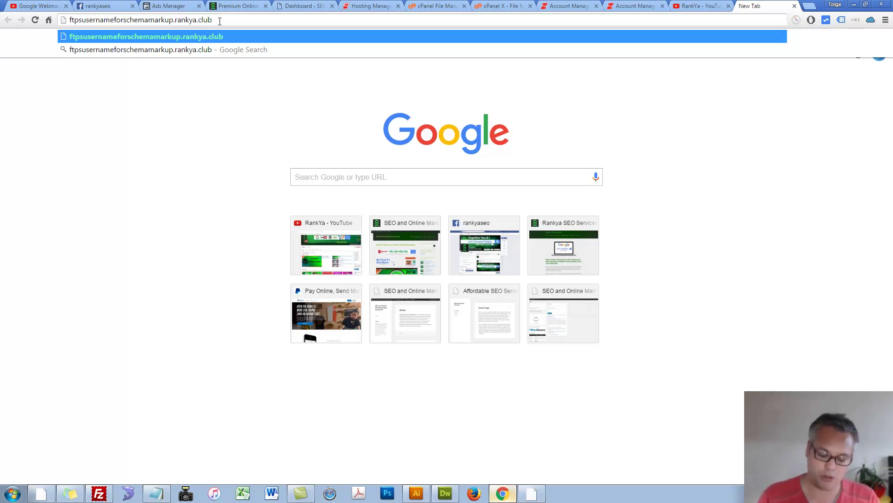
{"action": "key", "text": "Return"}
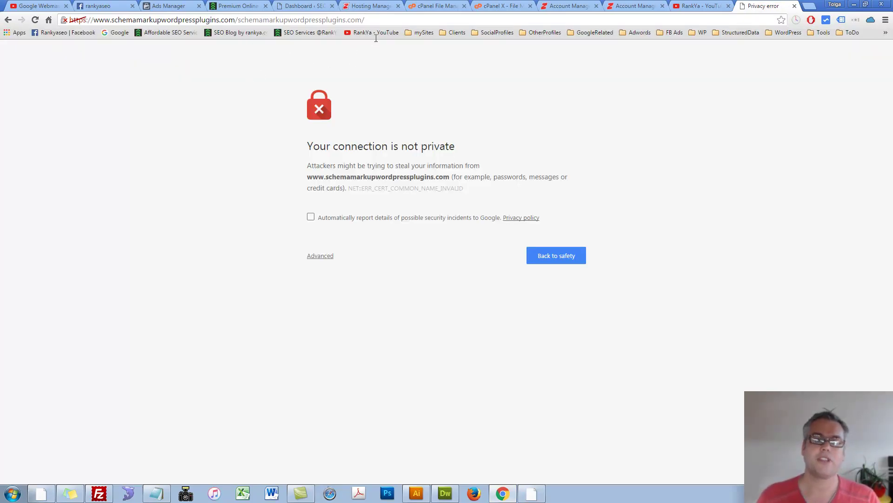
{"action": "left_click", "coordinate": [252, 19]}
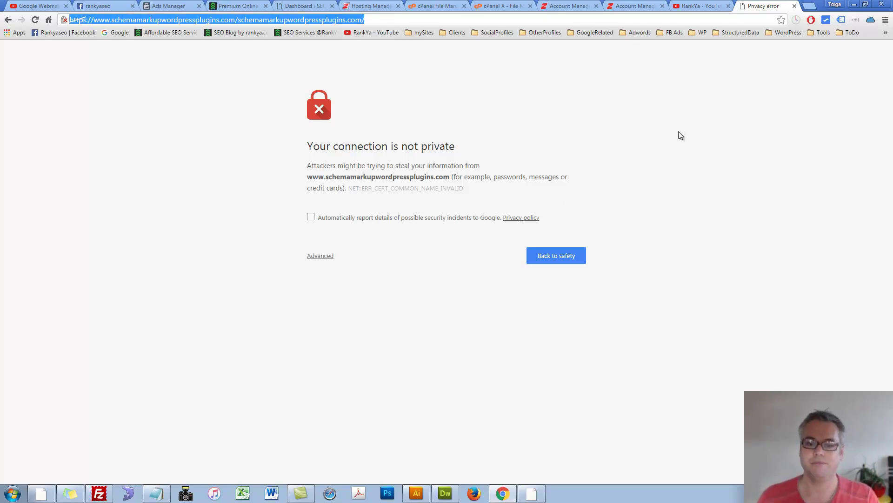
{"action": "left_click", "coordinate": [475, 495]}
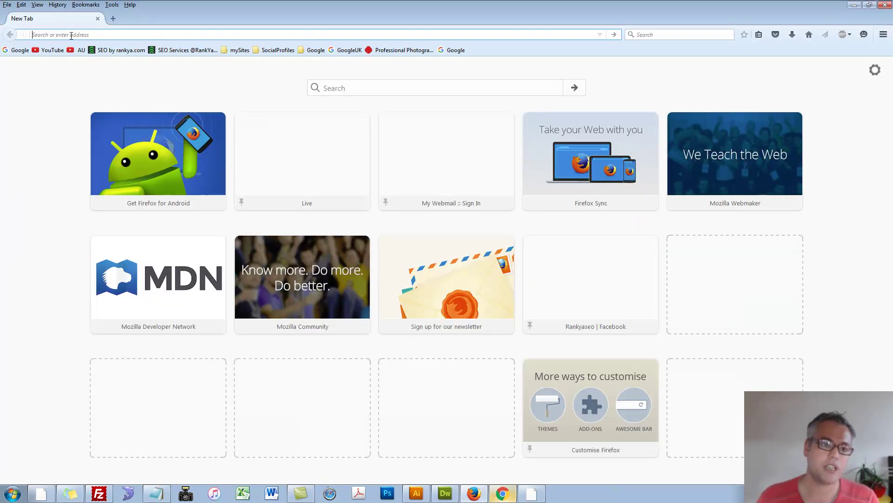
{"action": "key", "text": "ctrl+v"}
{"action": "key", "text": "Return"}
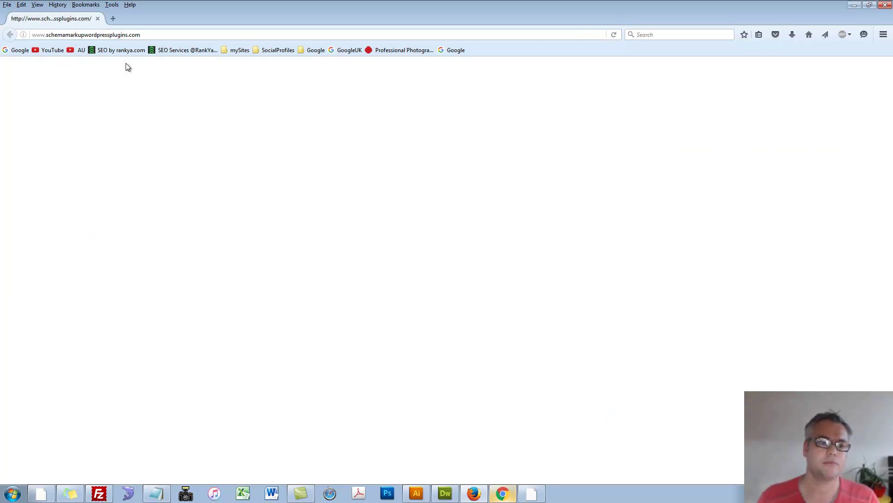
{"action": "left_click", "coordinate": [110, 35]}
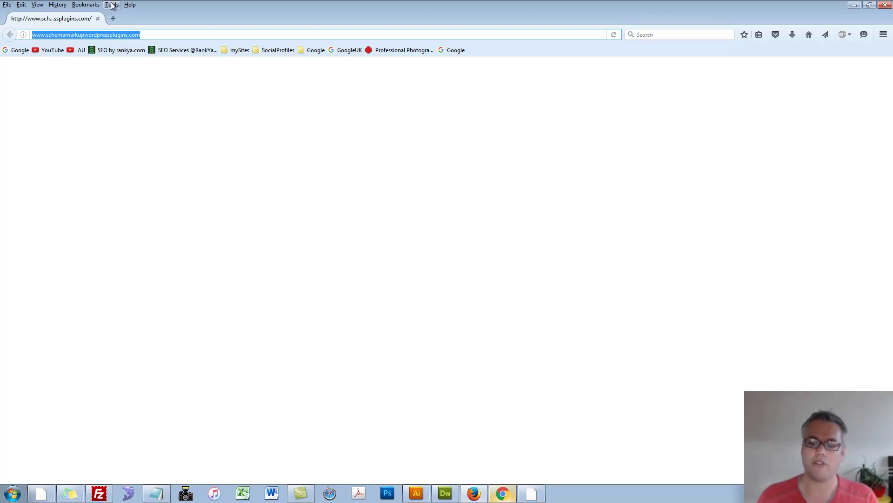
{"action": "left_click", "coordinate": [112, 18]}
{"action": "left_click", "coordinate": [97, 18]}
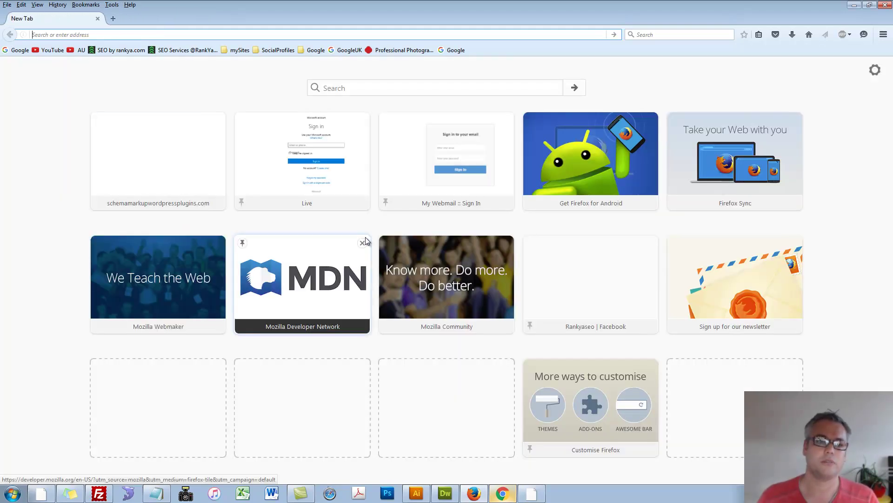
Copy the escaped subdomain host again from the .htaccess editor in Chrome, then close Firefox.
{"action": "left_click", "coordinate": [503, 494]}
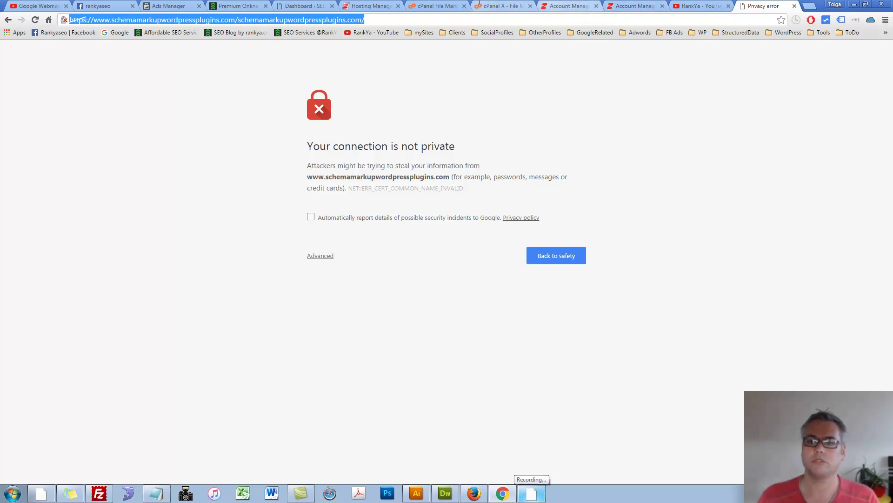
{"action": "left_click", "coordinate": [503, 7]}
{"action": "left_click_drag", "start_coordinate": [105, 67], "coordinate": [271, 66]}
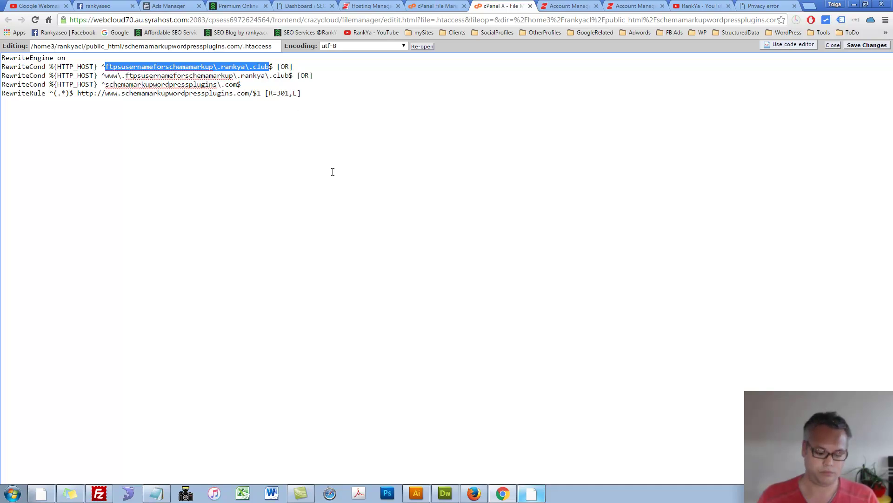
{"action": "key", "text": "ctrl+v"}
{"action": "key", "text": "ctrl+z"}
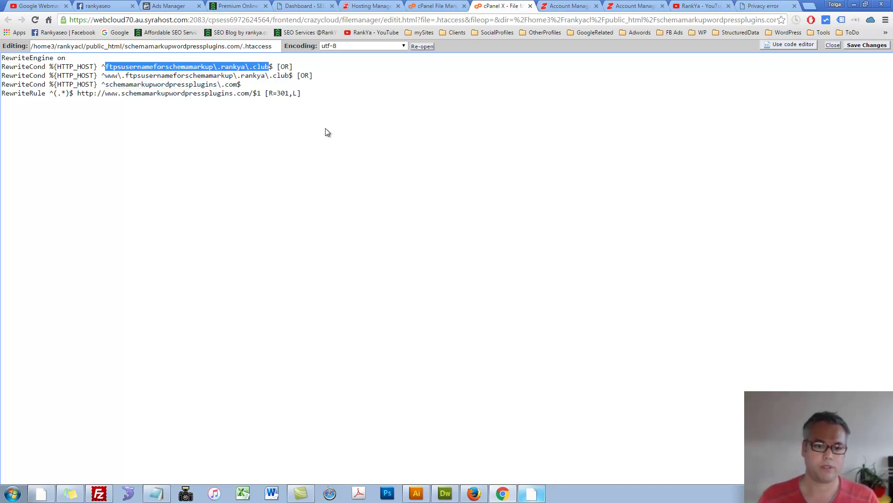
{"action": "right_click", "coordinate": [194, 69]}
{"action": "left_click", "coordinate": [210, 87]}
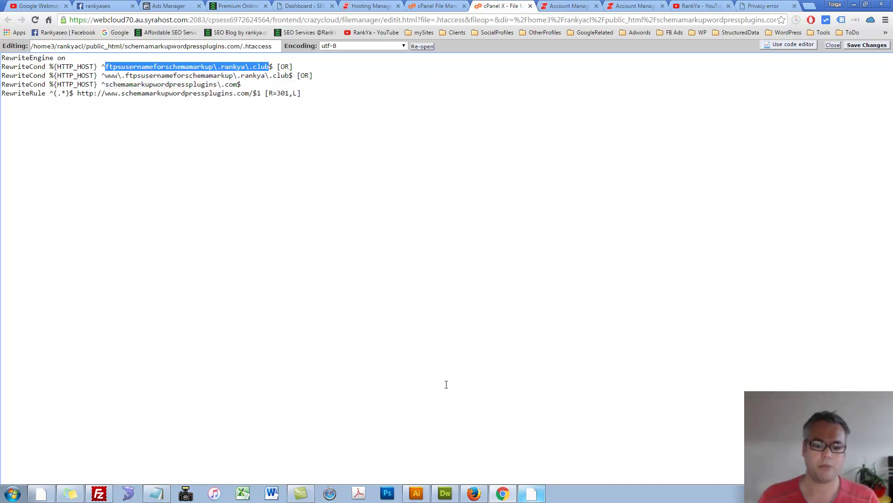
{"action": "left_click", "coordinate": [476, 495]}
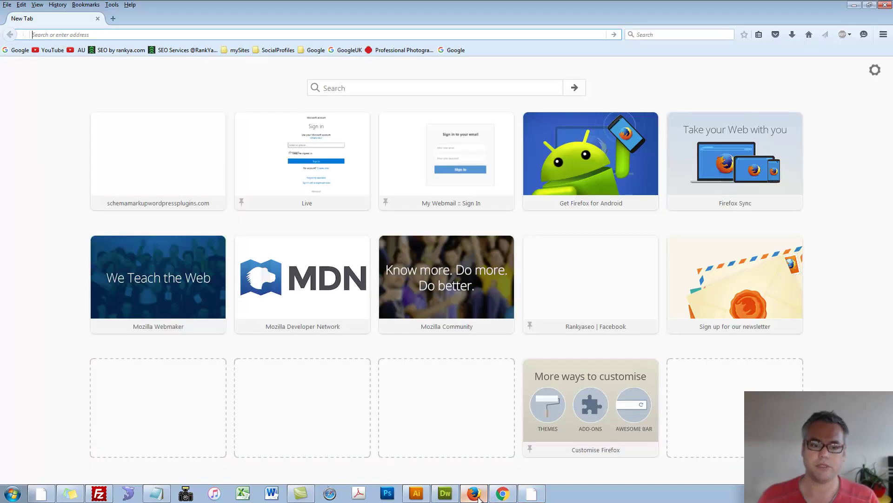
{"action": "left_click", "coordinate": [884, 5]}
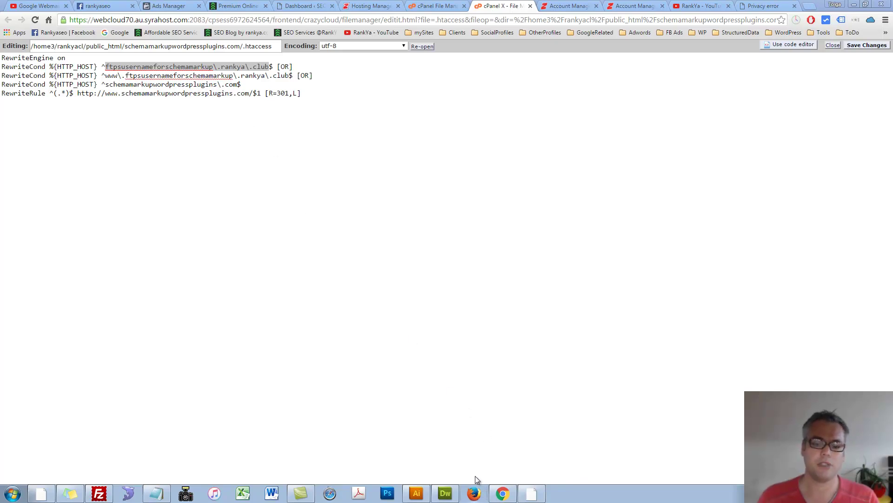
Reopen Firefox and paste the subdomain host, removing both backslashes from the address.
{"action": "left_click", "coordinate": [478, 495]}
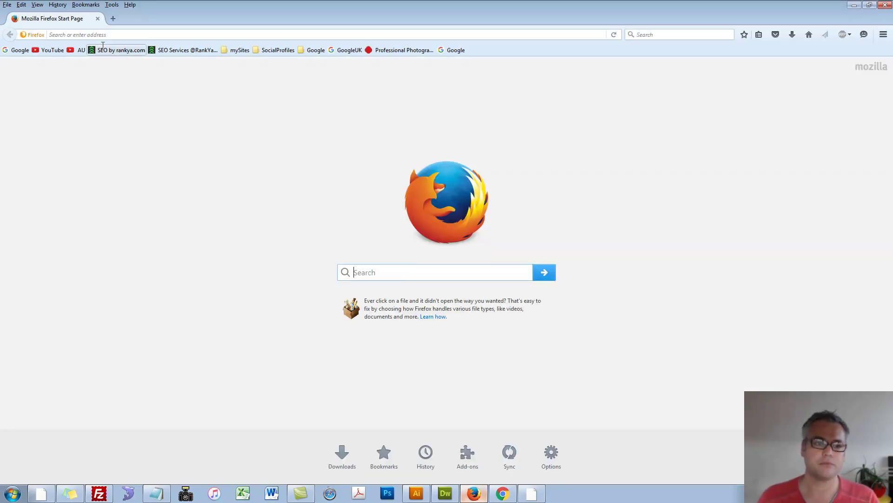
{"action": "left_click", "coordinate": [92, 38]}
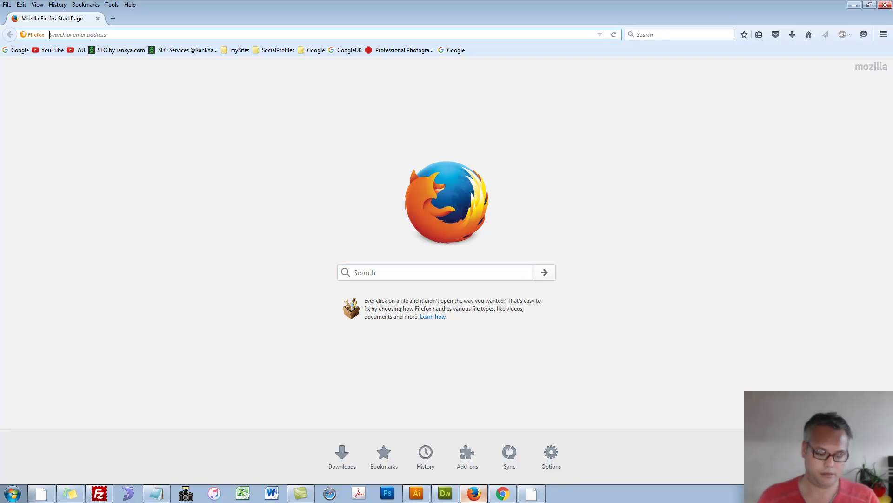
{"action": "key", "text": "ctrl+v"}
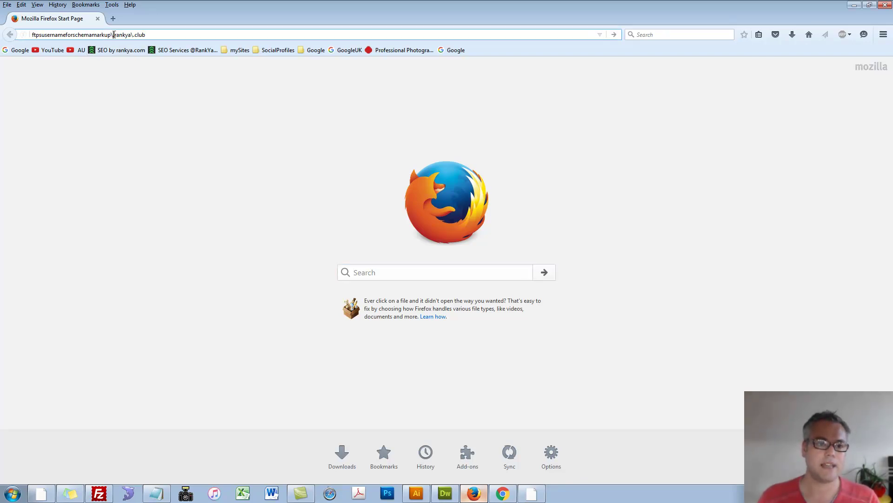
{"action": "left_click", "coordinate": [114, 34]}
{"action": "key", "text": "BackSpace"}
{"action": "left_click", "coordinate": [133, 35]}
{"action": "key", "text": "BackSpace"}
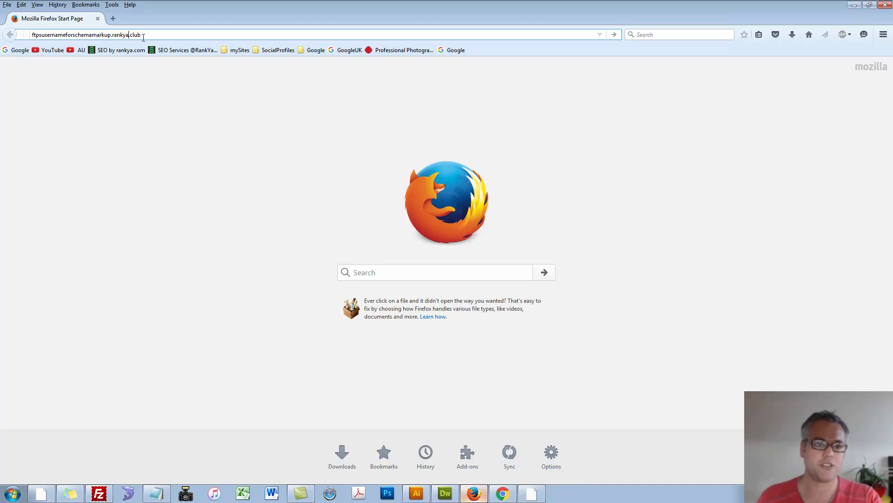
{"action": "left_click_drag", "start_coordinate": [141, 35], "coordinate": [20, 38]}
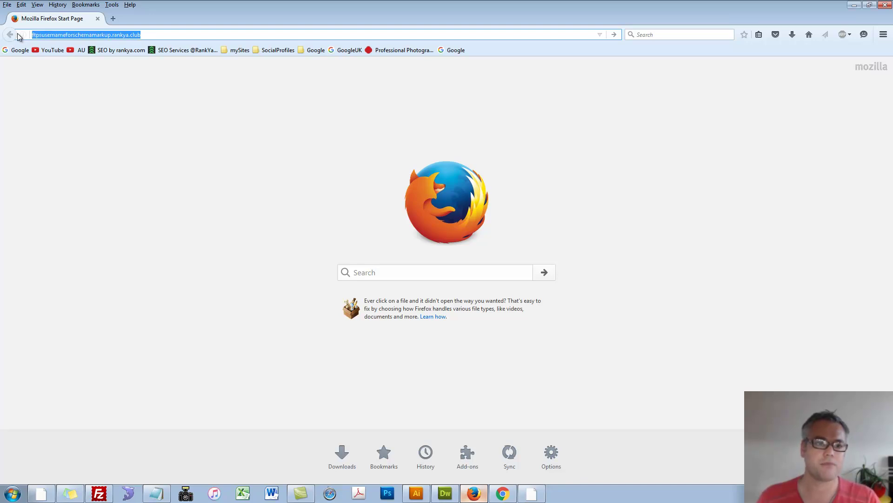
{"action": "left_click", "coordinate": [113, 19]}
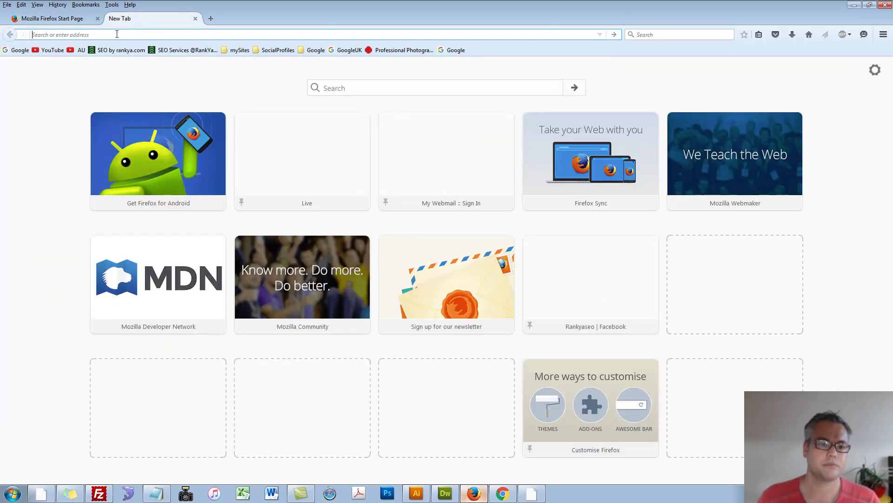
{"action": "key", "text": "ctrl+v"}
{"action": "key", "text": "Return"}
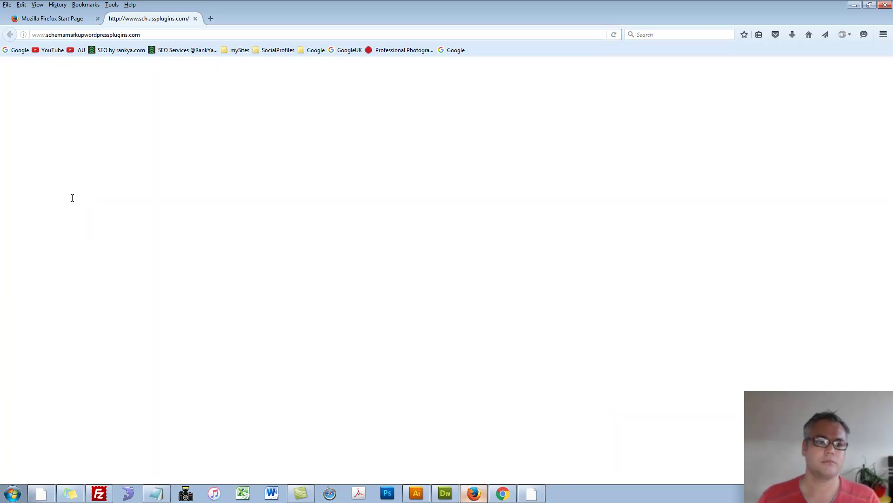
{"action": "left_click", "coordinate": [121, 37]}
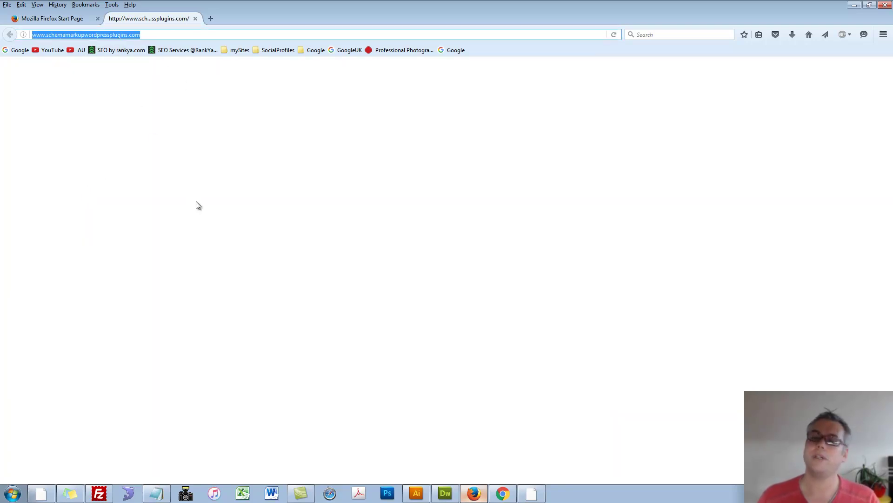